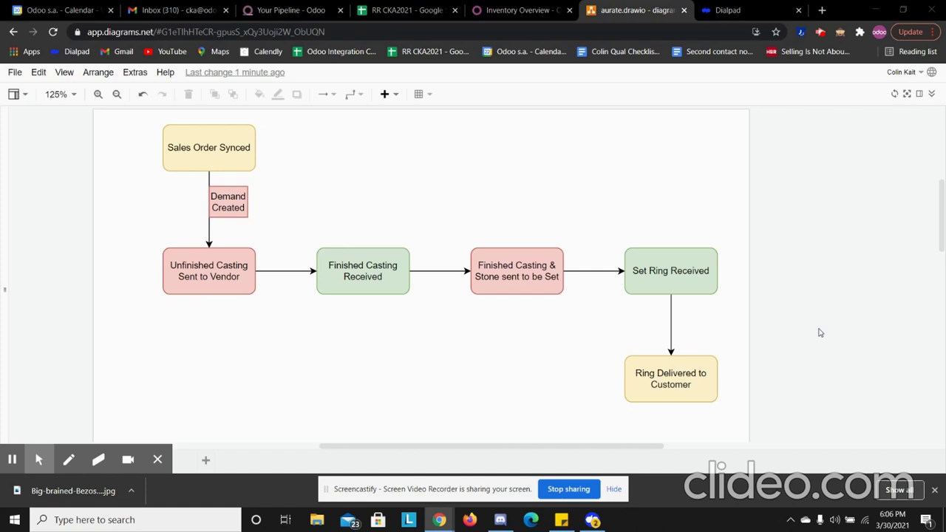
# Step: Start a new sales quotation and select its customer
pyautogui.click(518, 10)
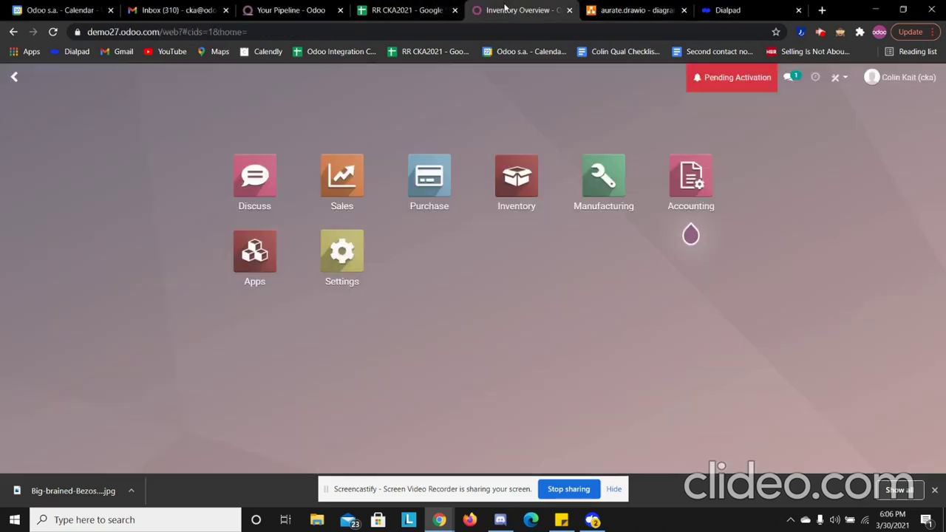
pyautogui.click(341, 178)
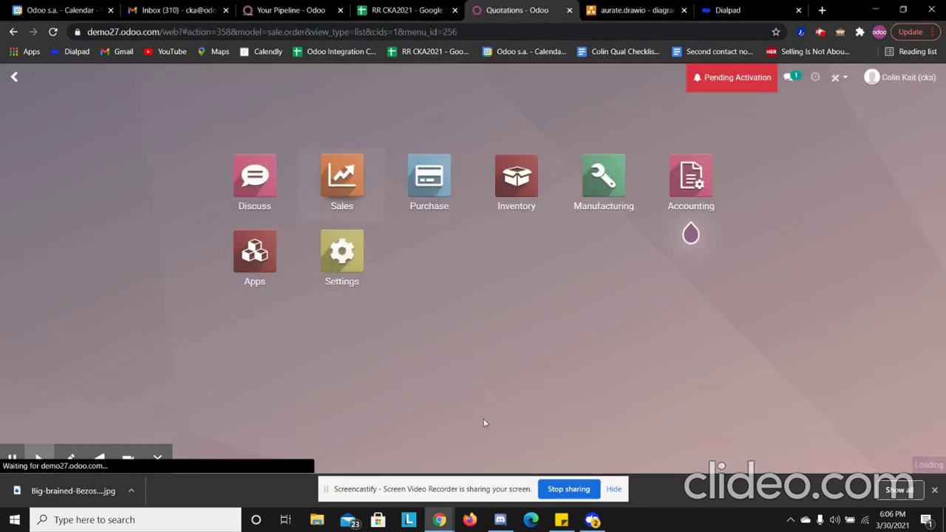
pyautogui.click(30, 129)
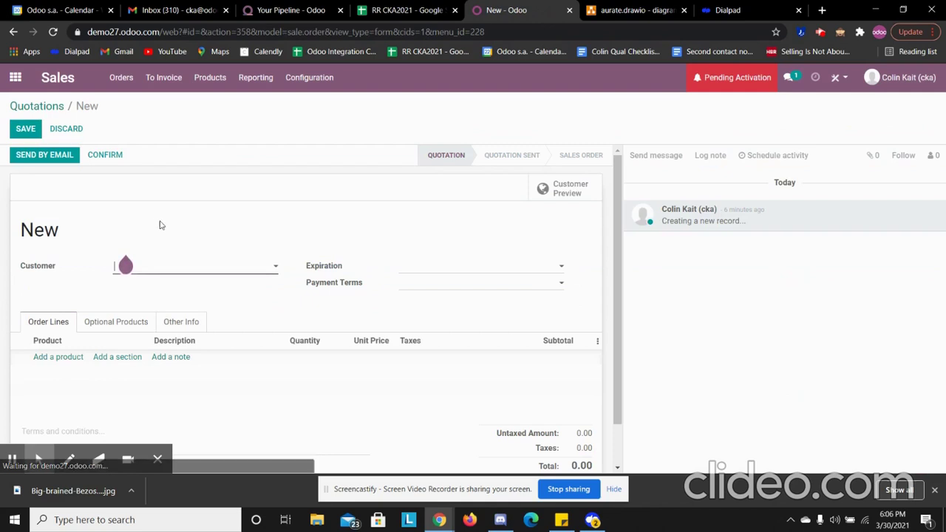
pyautogui.click(190, 270)
pyautogui.click(187, 287)
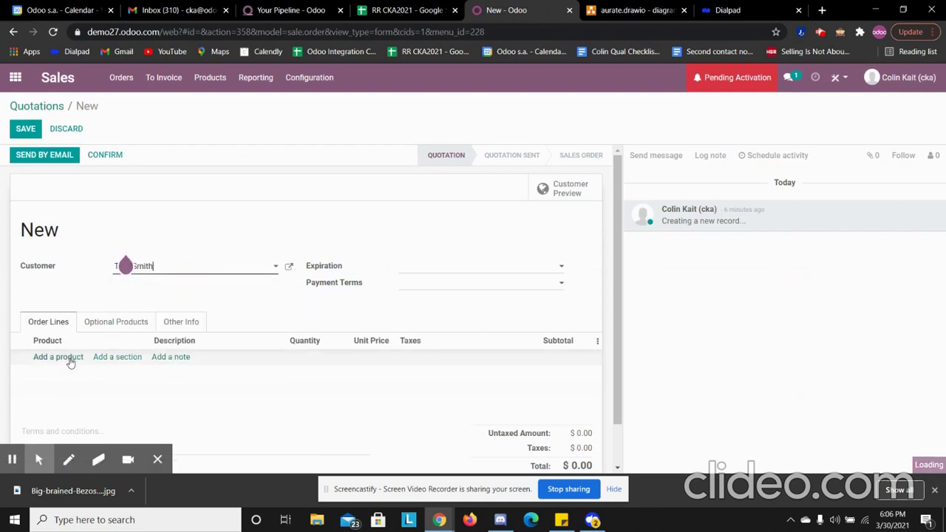
# Step: Add one 14k Ring, confirm the order, and check the ring's stock availability
pyautogui.click(74, 359)
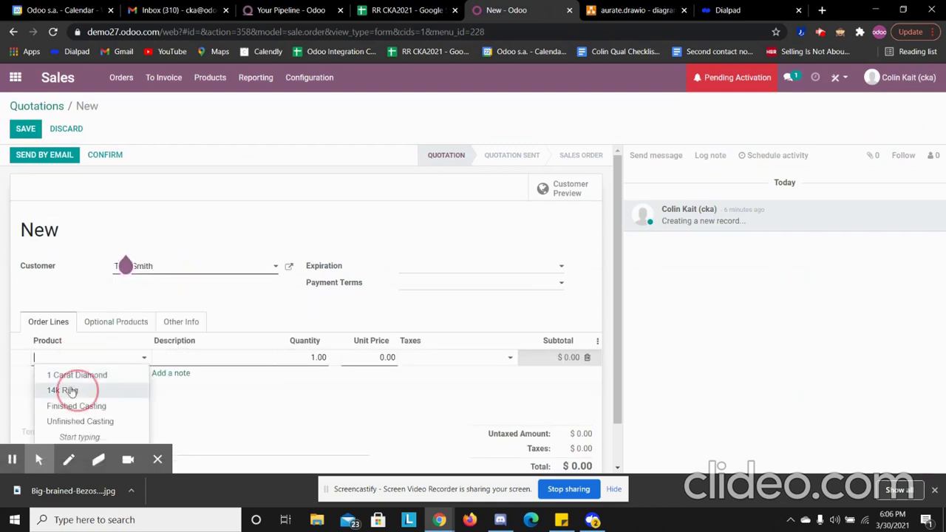
pyautogui.click(71, 390)
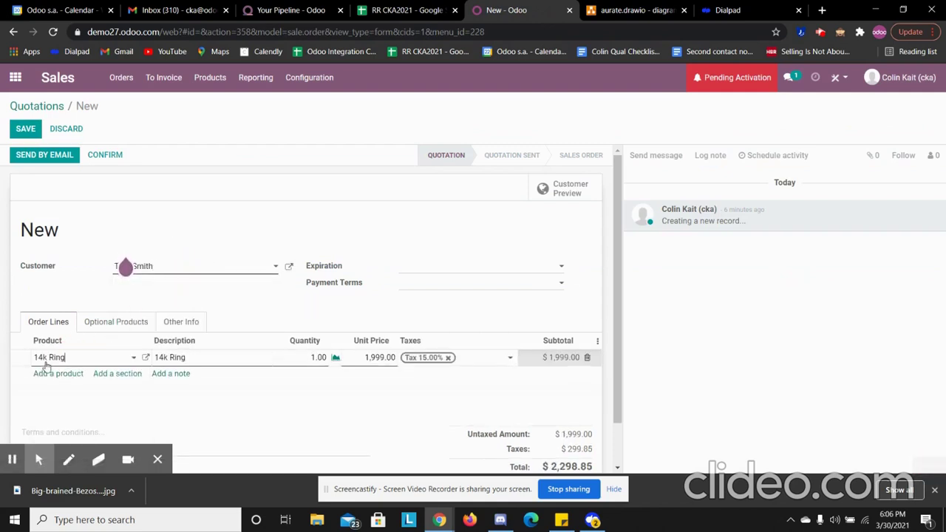
pyautogui.click(103, 155)
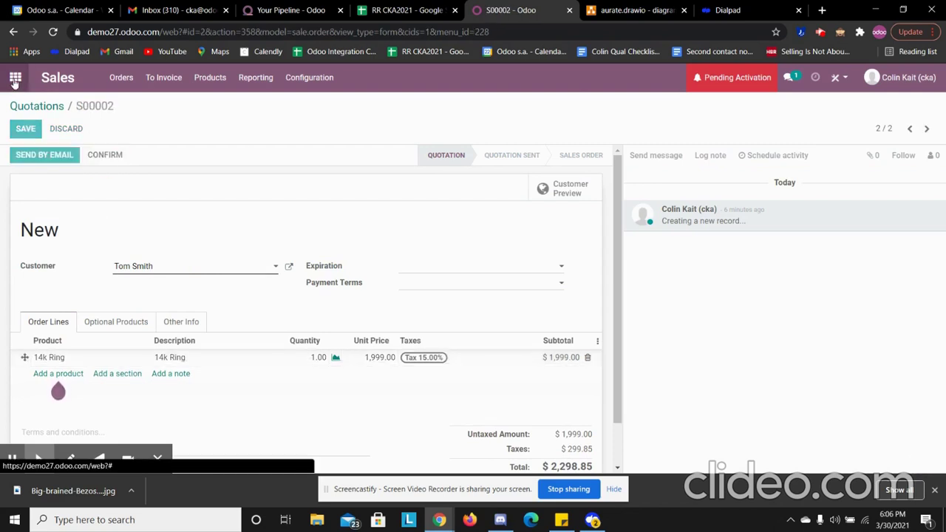
pyautogui.click(289, 355)
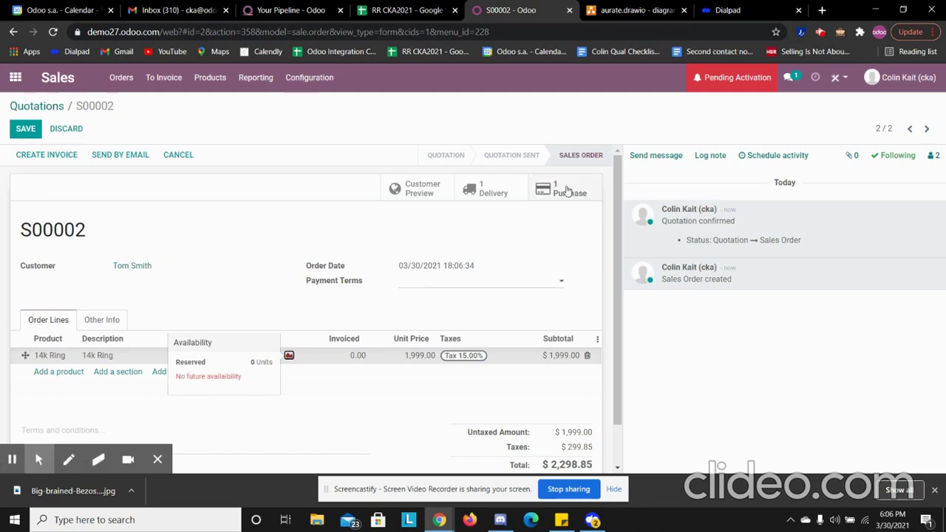
# Step: Email RFQ P00003 for the 14k Ring to the Jeweler vendor and confirm it as a purchase order
pyautogui.click(14, 78)
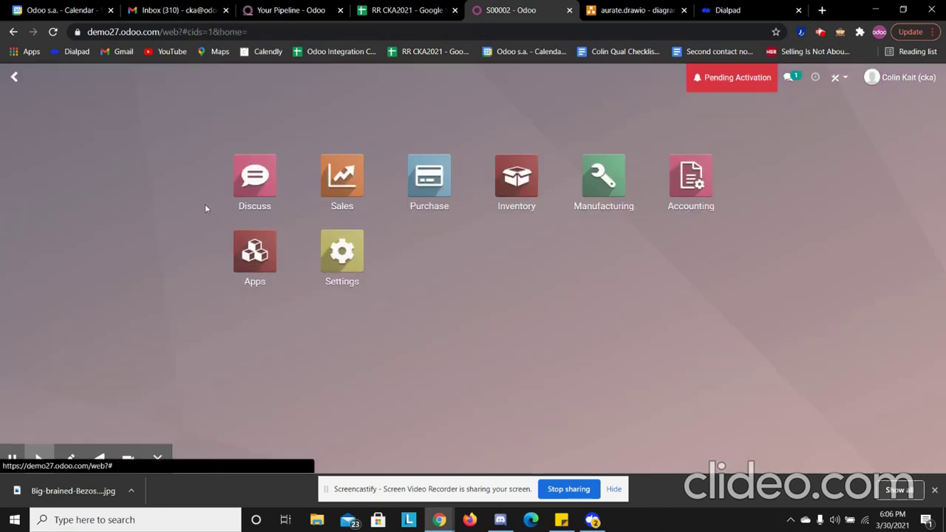
pyautogui.click(421, 178)
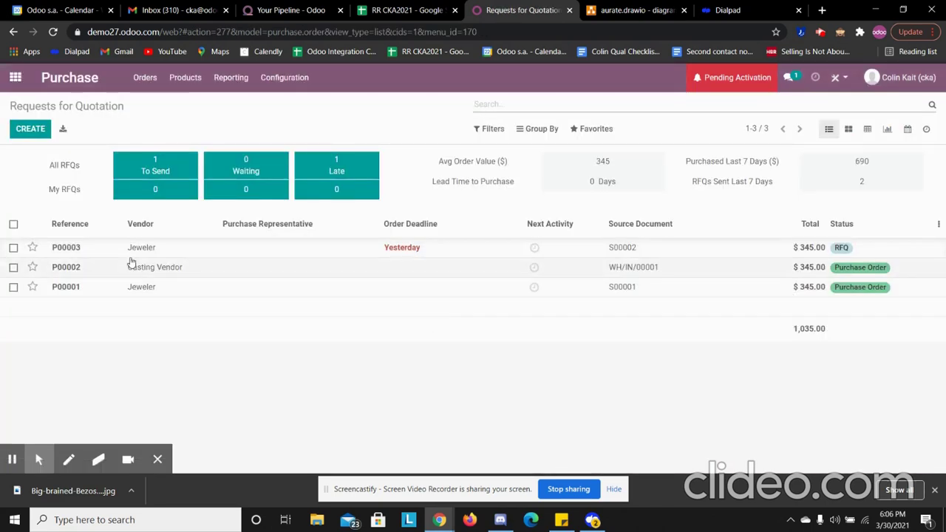
pyautogui.click(113, 250)
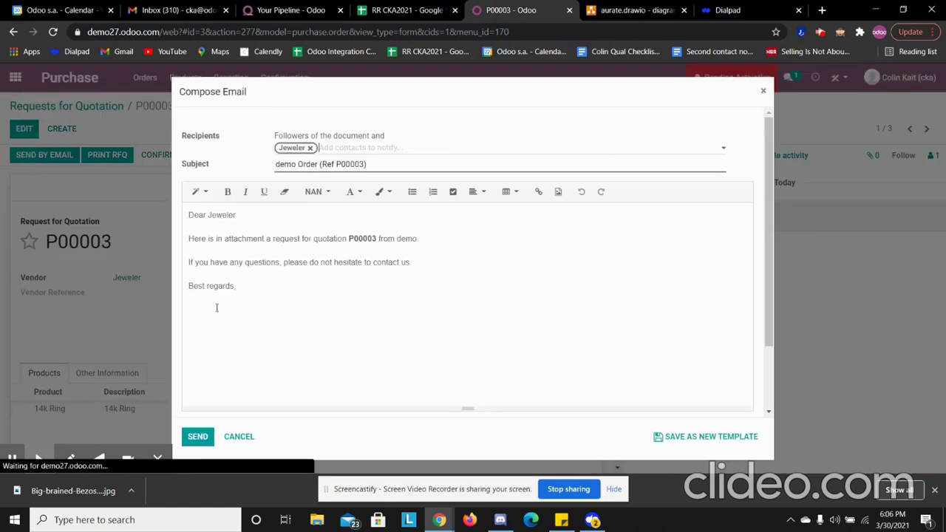
pyautogui.click(197, 436)
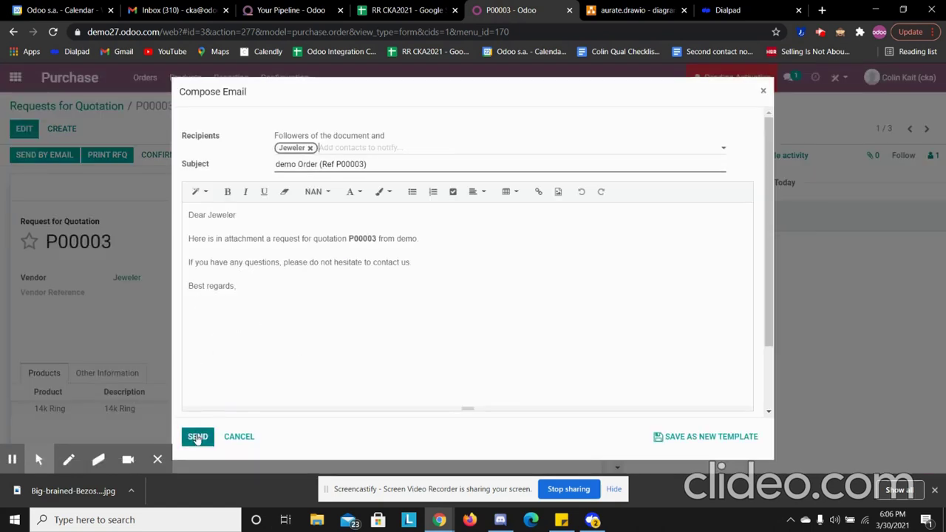
pyautogui.click(198, 437)
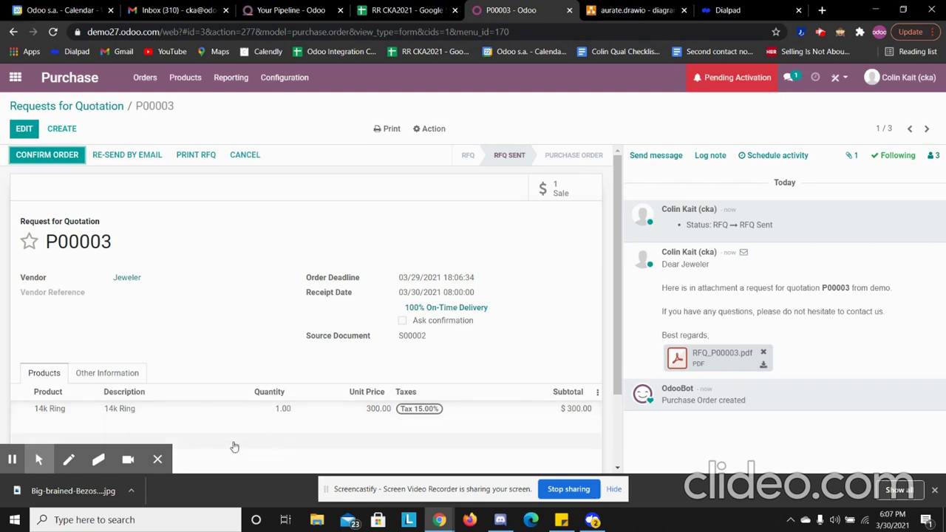
pyautogui.click(59, 160)
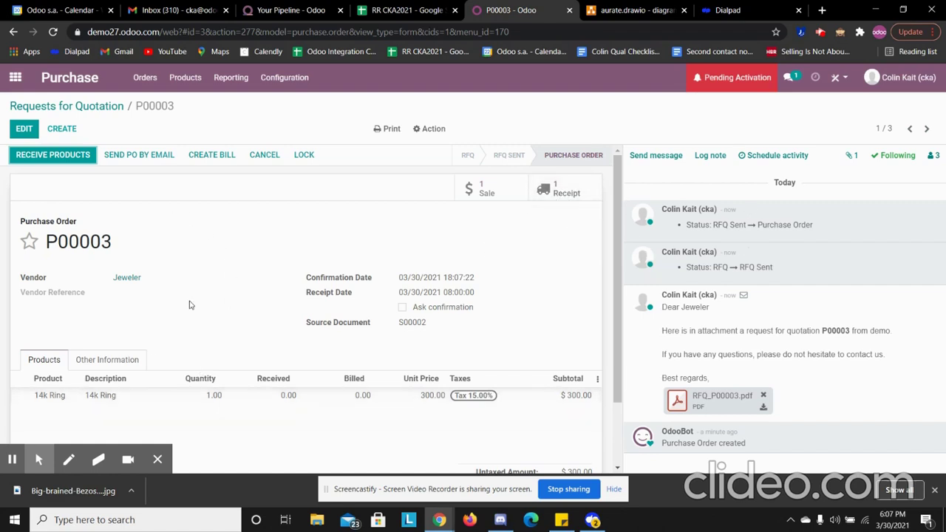
pyautogui.click(94, 109)
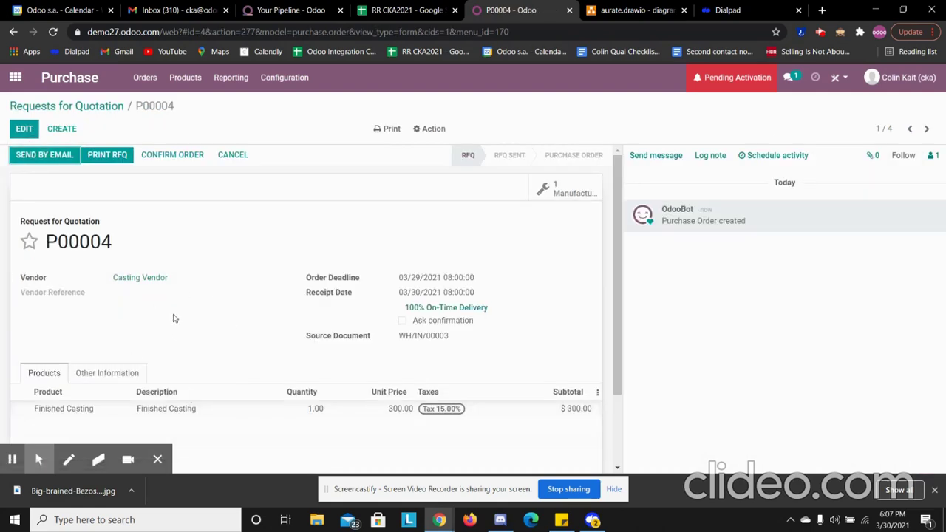
# Step: Email RFQ P00004 for one Finished Casting to Casting Vendor and confirm the order
pyautogui.click(56, 158)
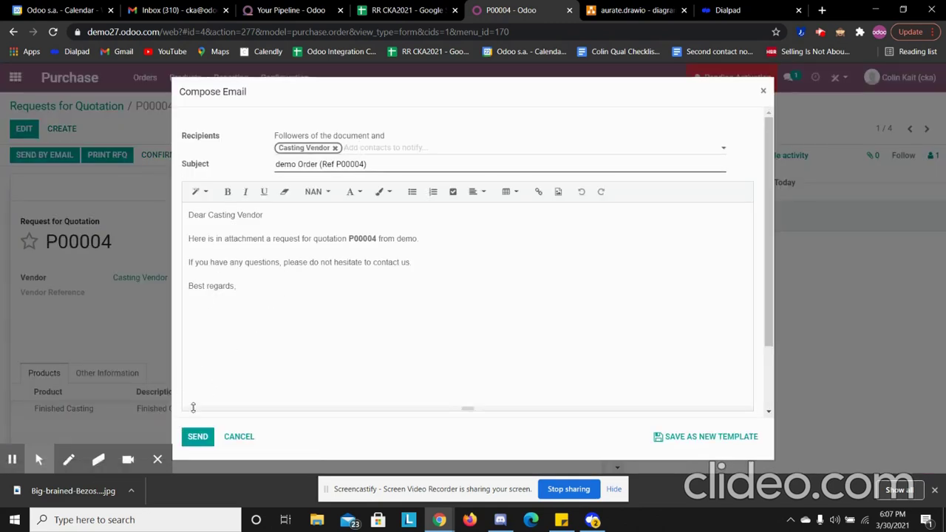
pyautogui.click(197, 436)
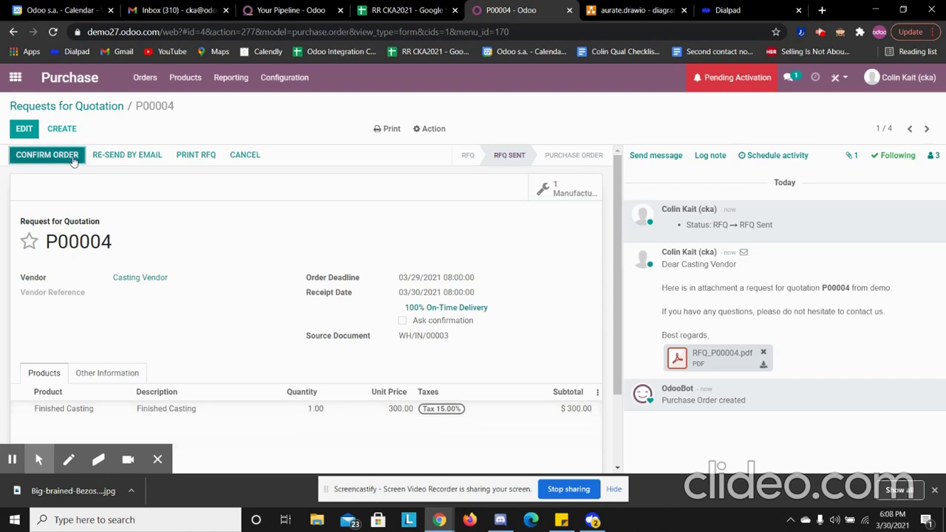
pyautogui.click(46, 155)
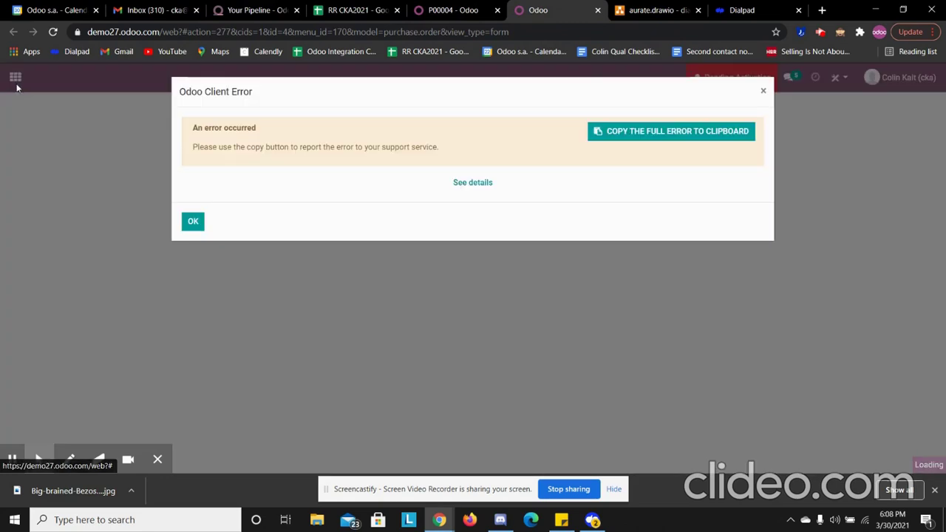
# Step: Dismiss the client error and list all delivery orders in Inventory, briefly trying the Ready filter
pyautogui.click(190, 220)
pyautogui.click(15, 77)
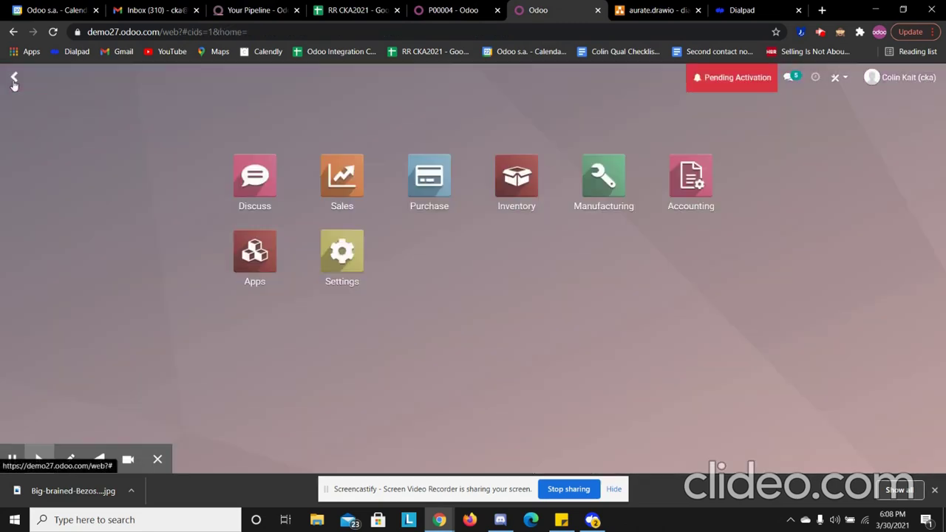
pyautogui.click(523, 191)
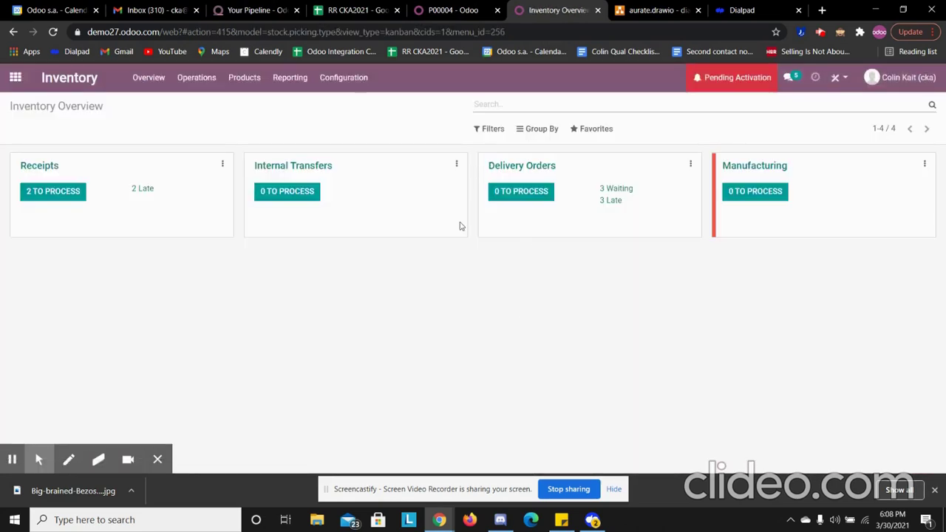
pyautogui.click(513, 169)
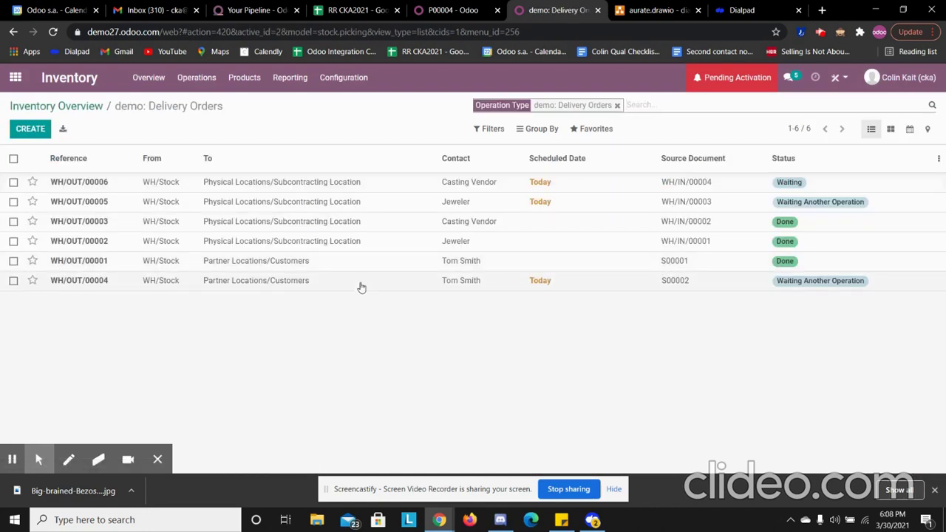
pyautogui.click(491, 129)
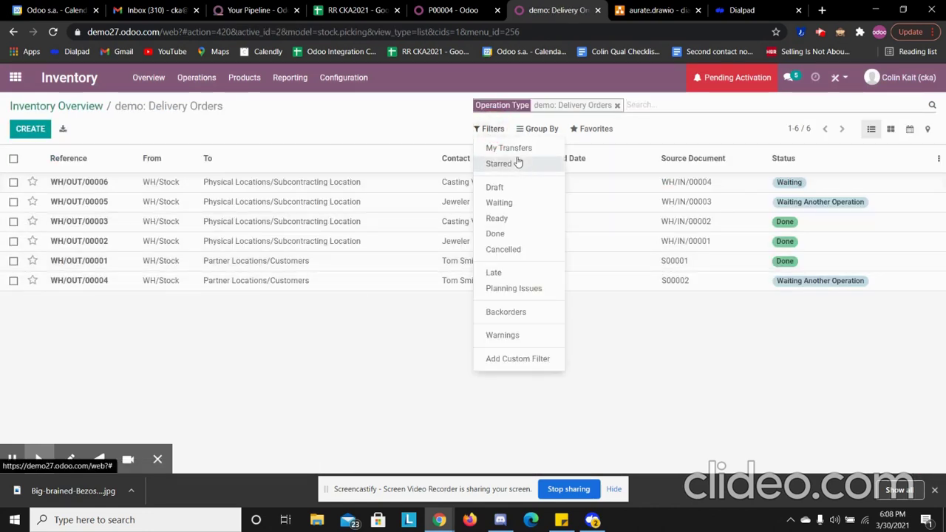
pyautogui.click(505, 217)
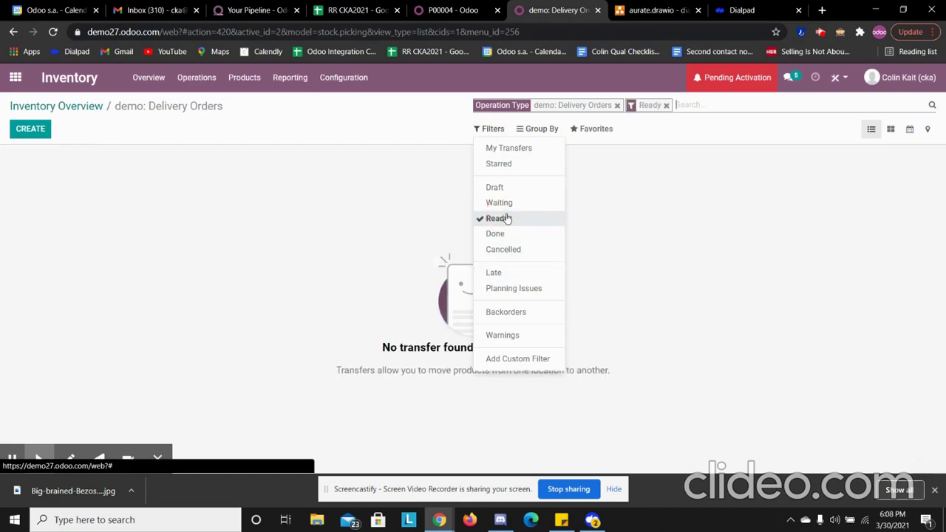
pyautogui.click(507, 218)
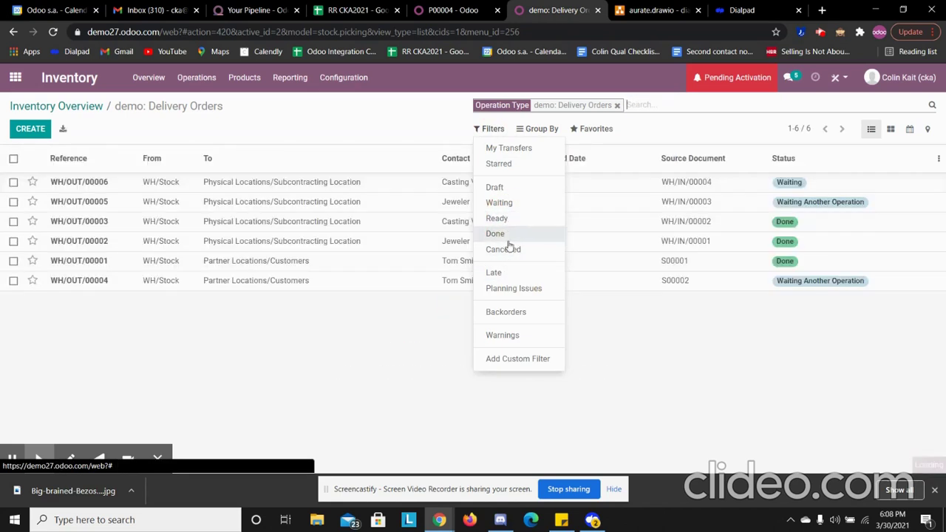
# Step: Group deliveries by scheduled day, expand 30 Mar 2021, and sort by Scheduled Date descending
pyautogui.click(538, 128)
pyautogui.click(556, 163)
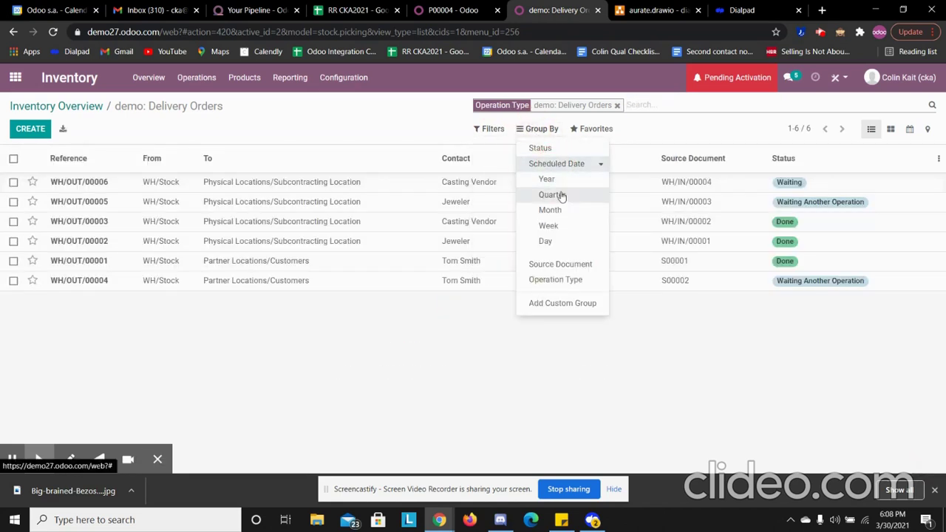
pyautogui.click(562, 242)
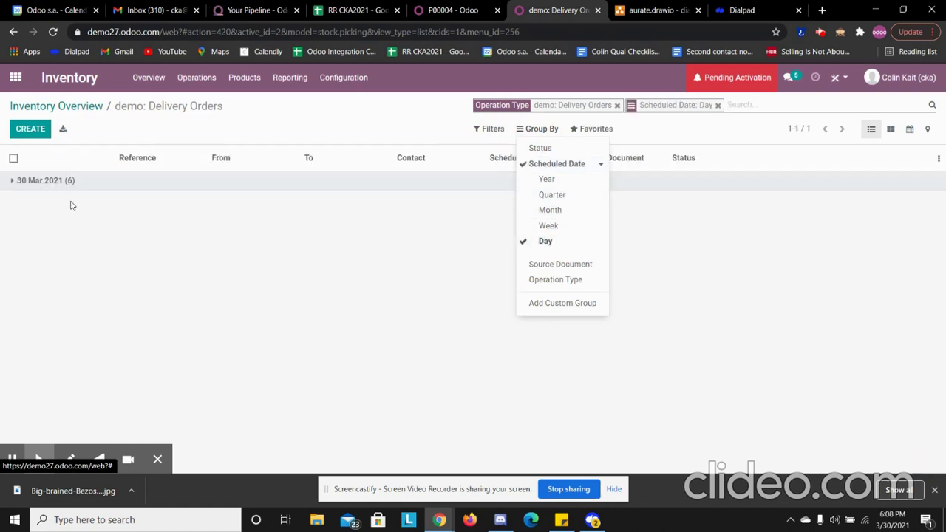
pyautogui.click(25, 180)
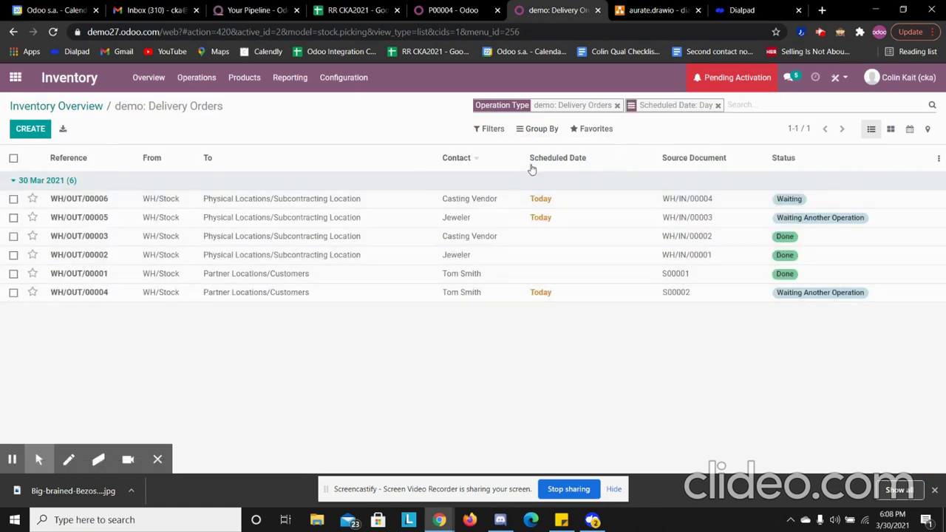
pyautogui.click(544, 157)
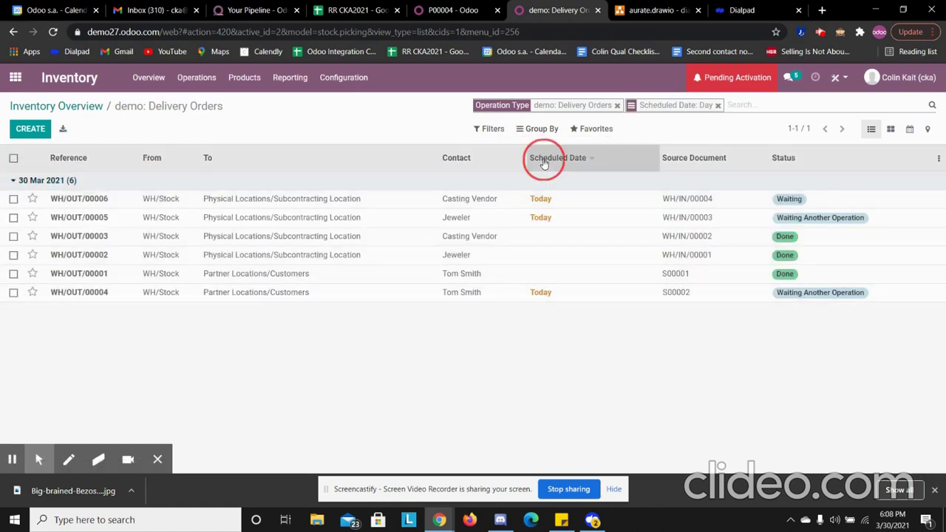
pyautogui.click(589, 158)
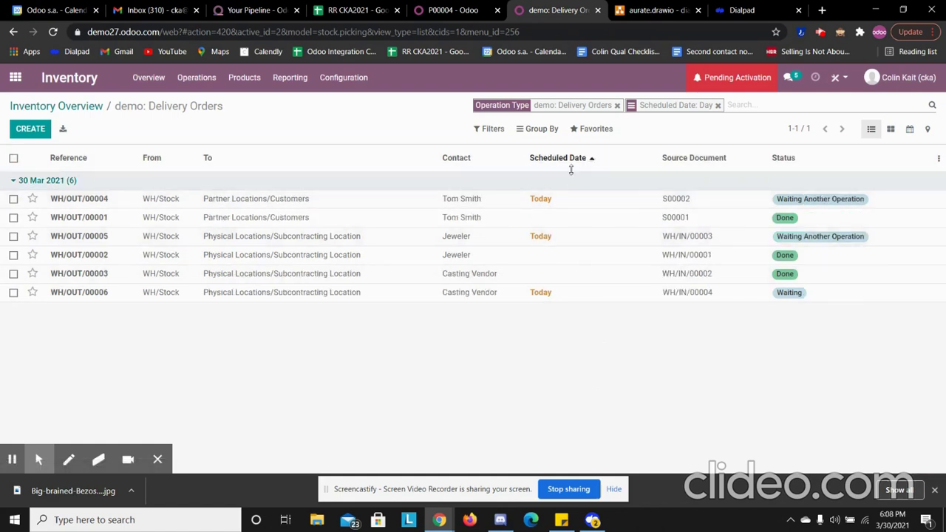
pyautogui.click(561, 157)
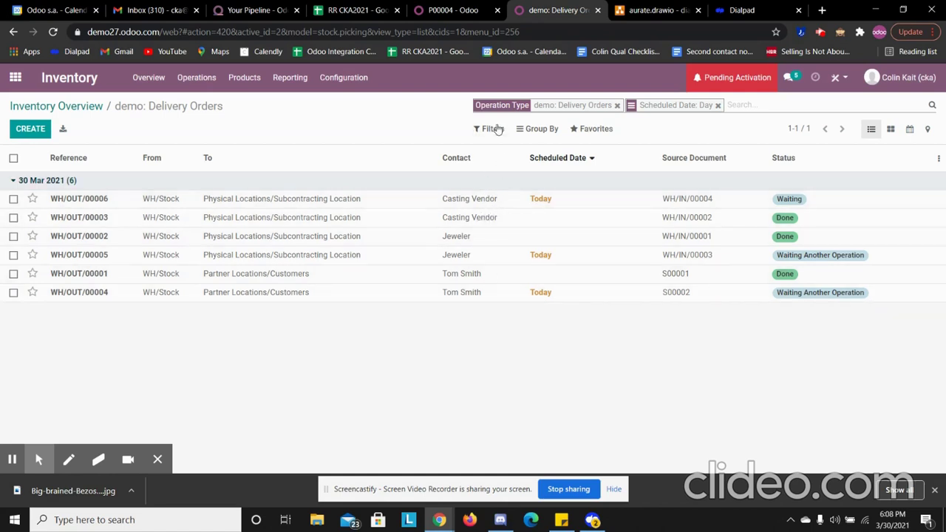
pyautogui.click(541, 202)
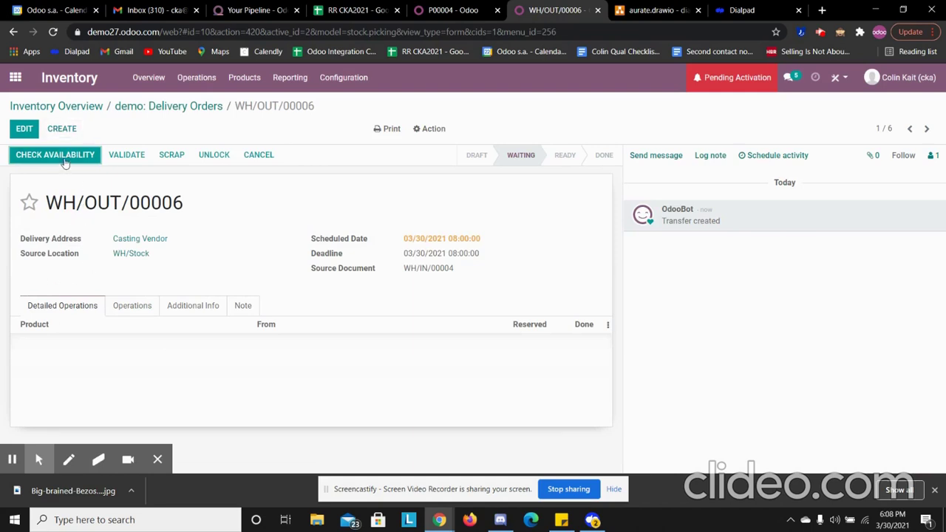
# Step: Reserve the Unfinished Casting for WH/OUT/00006 and print its Picking Operations PDF
pyautogui.click(123, 307)
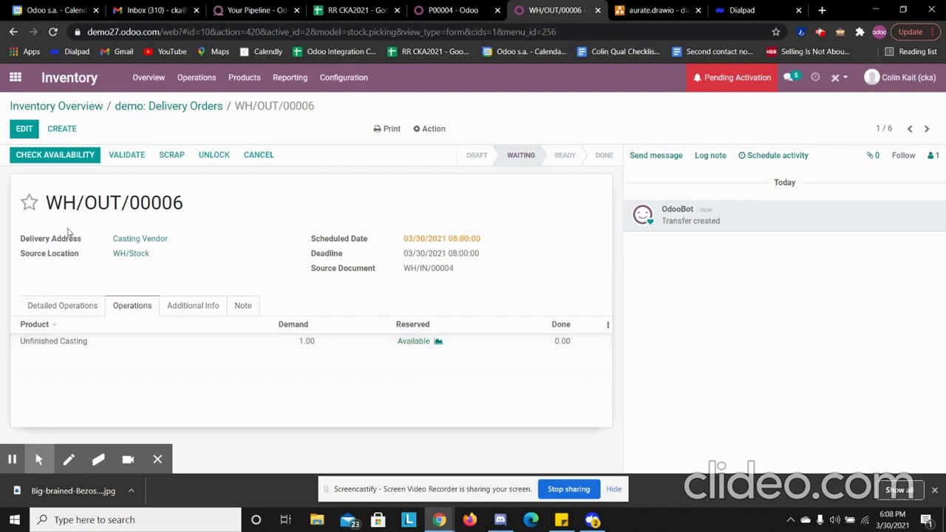
pyautogui.click(67, 155)
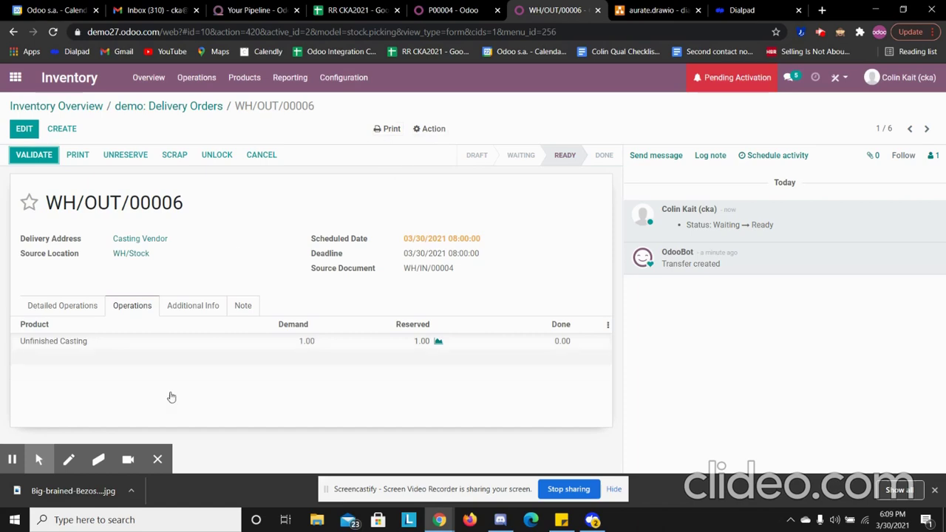
pyautogui.click(392, 130)
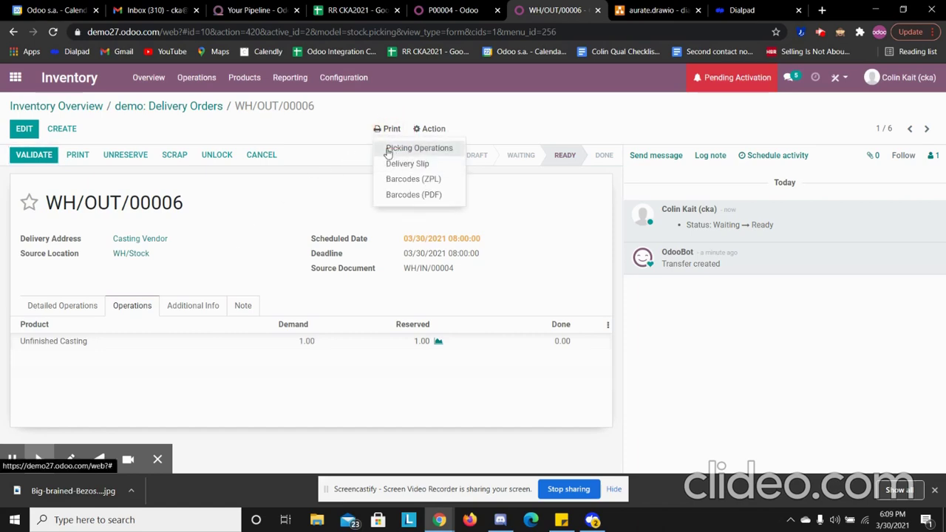
pyautogui.click(388, 150)
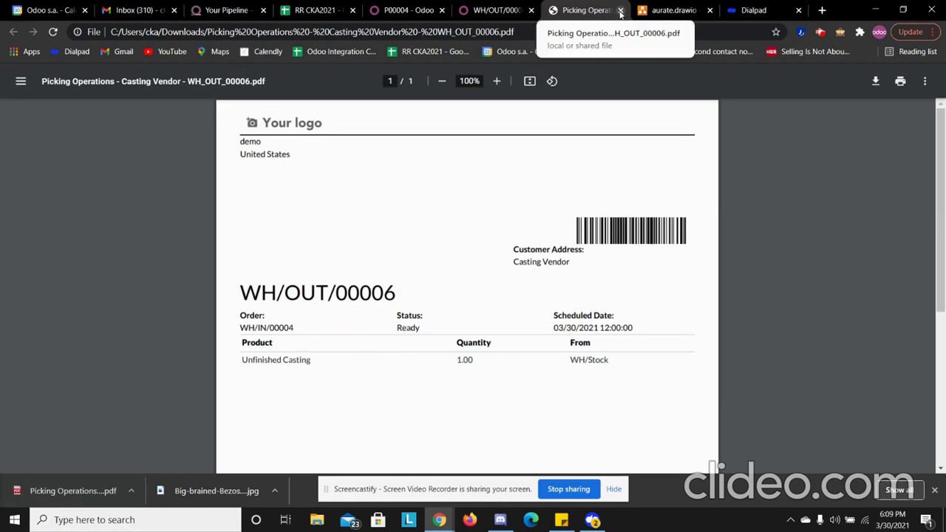
pyautogui.click(620, 10)
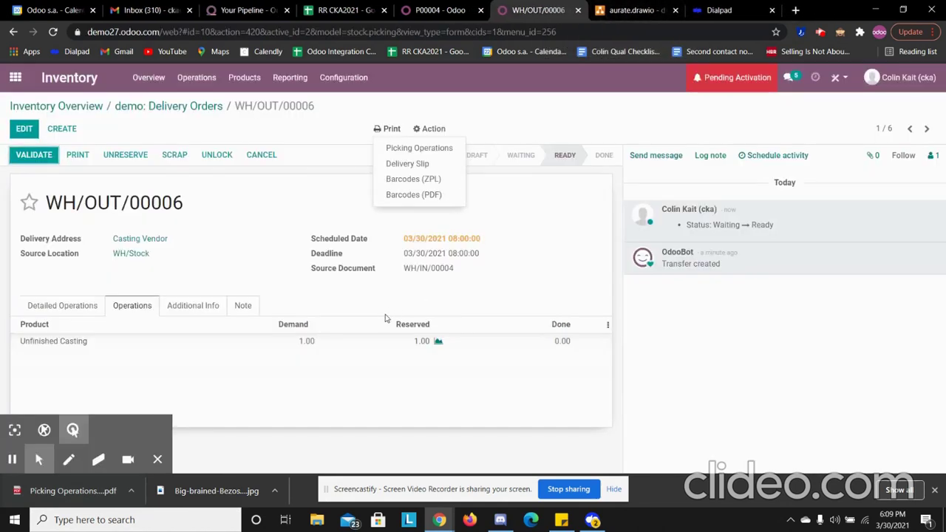
pyautogui.click(269, 240)
# Step: Validate WH/OUT/00006 as an immediate transfer, then list the Ready receipts
pyautogui.click(37, 159)
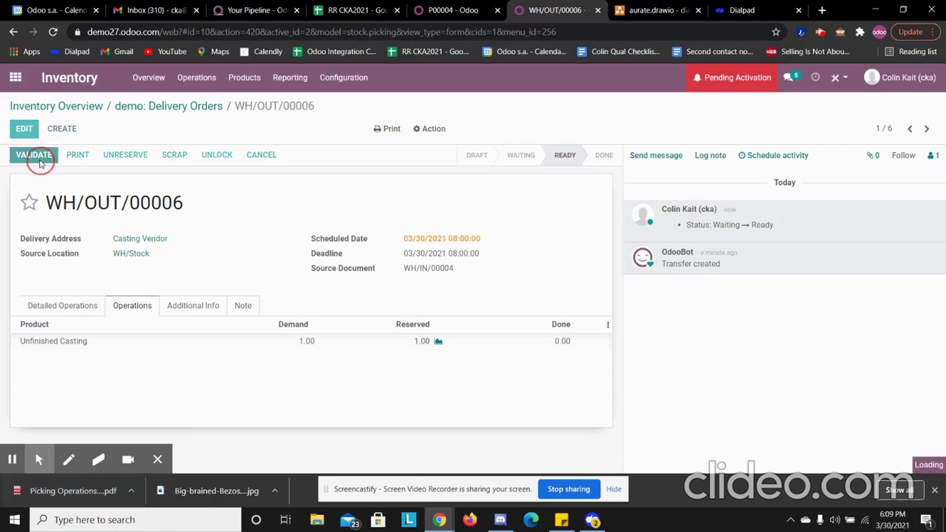
pyautogui.click(201, 189)
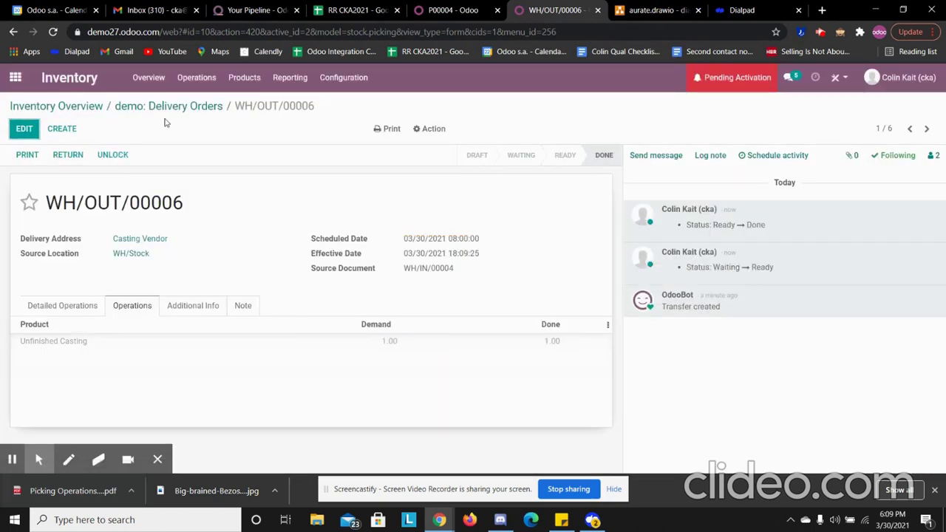
pyautogui.click(129, 106)
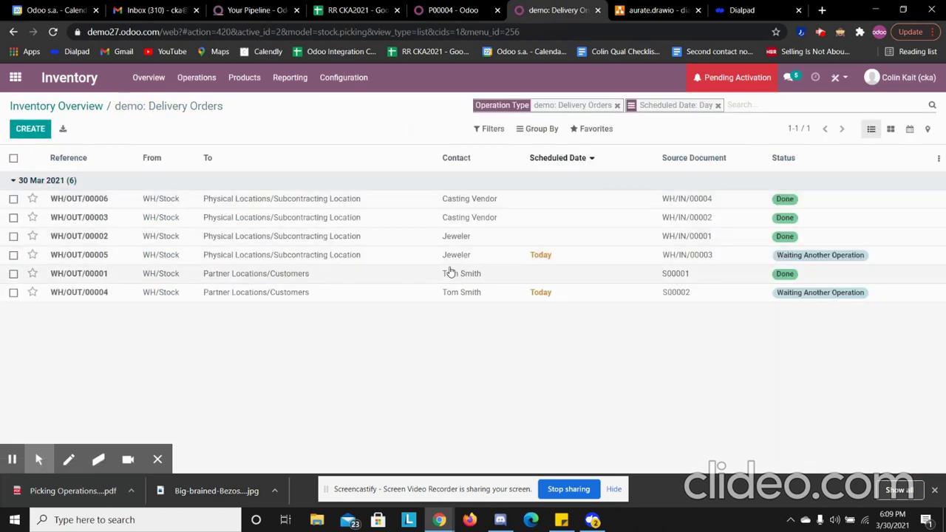
pyautogui.click(85, 108)
pyautogui.click(64, 191)
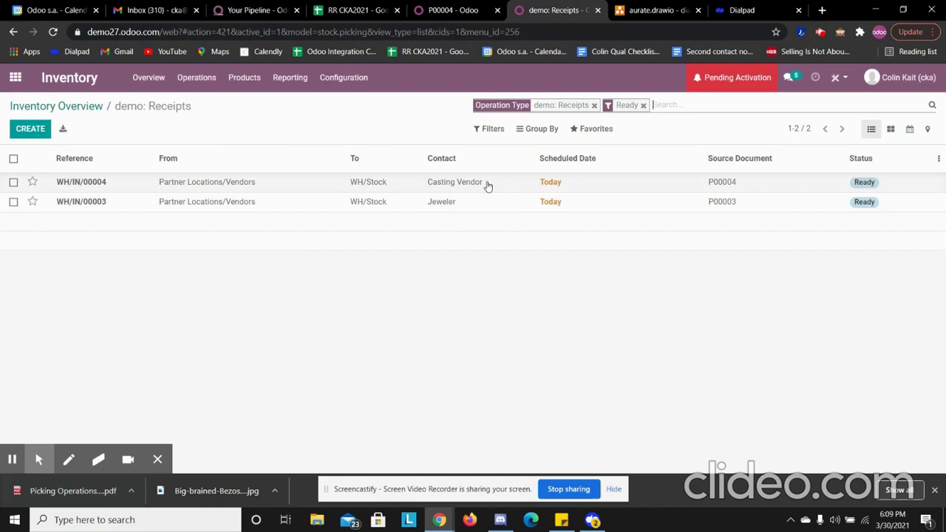
# Step: Validate receipt WH/IN/00004 of one Finished Casting from Casting Vendor as an immediate transfer
pyautogui.click(488, 185)
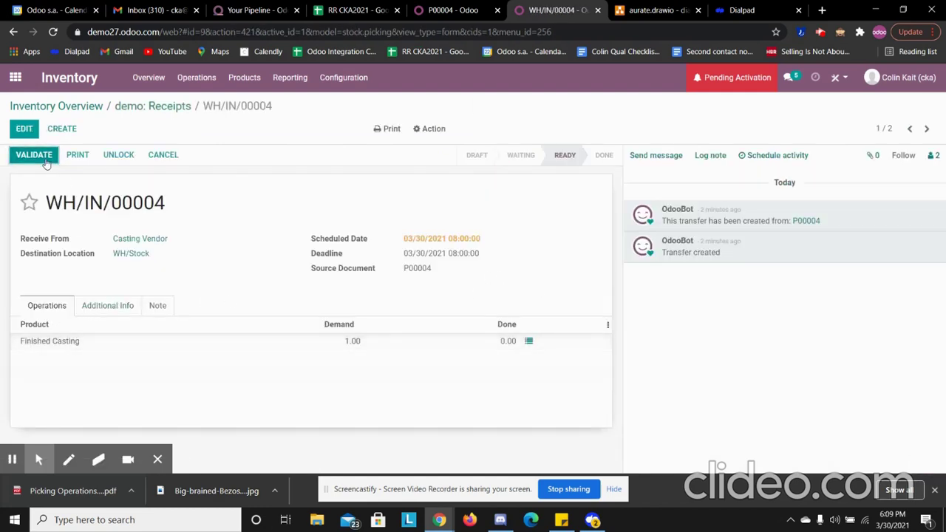
pyautogui.click(44, 159)
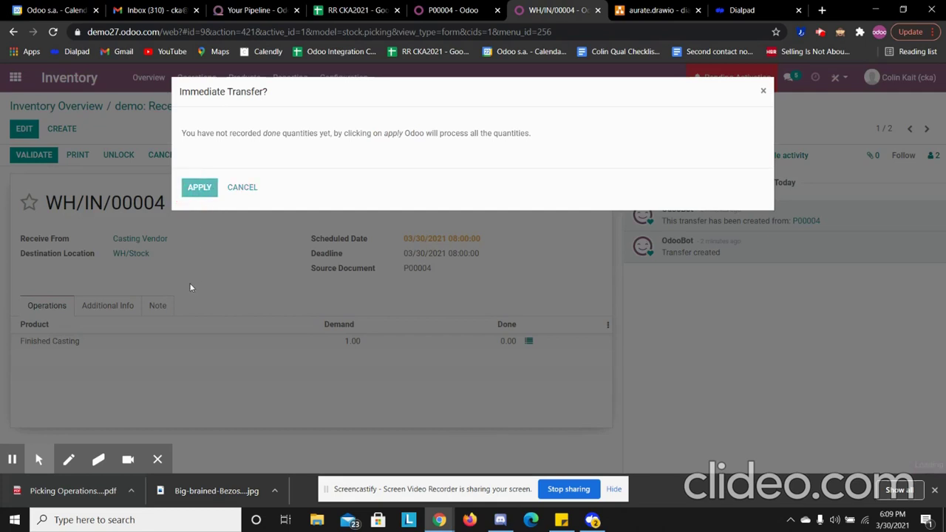
pyautogui.press('Return')
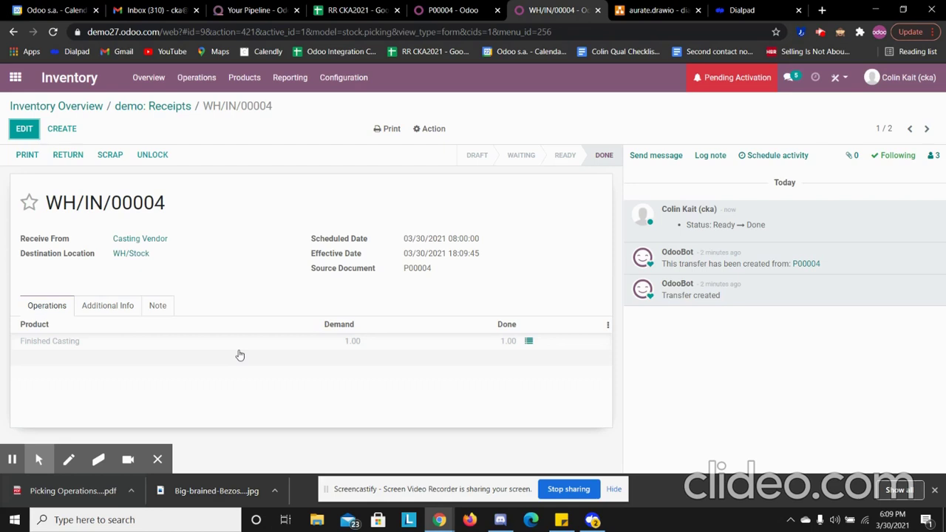
pyautogui.click(95, 108)
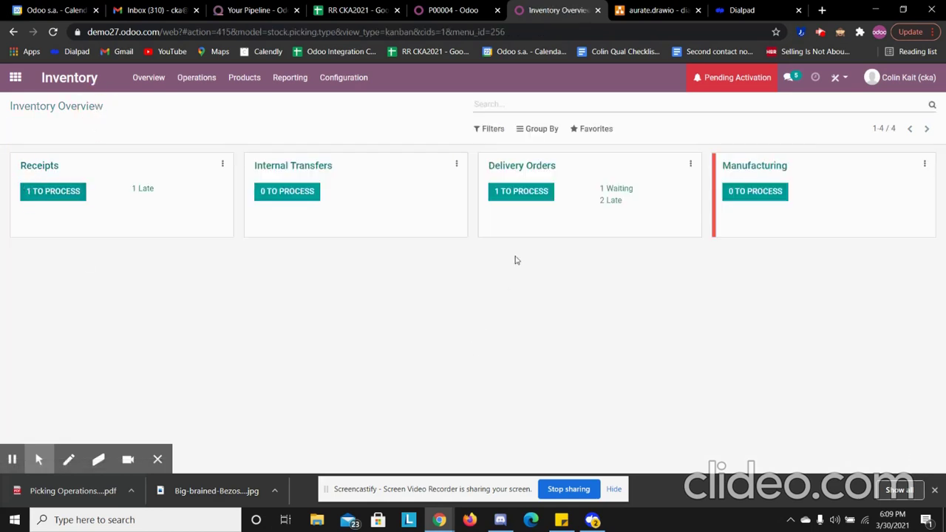
# Step: Reserve stock and validate WH/OUT/00005 of Finished Casting and 1 Carat Diamond to the Jeweler
pyautogui.click(523, 194)
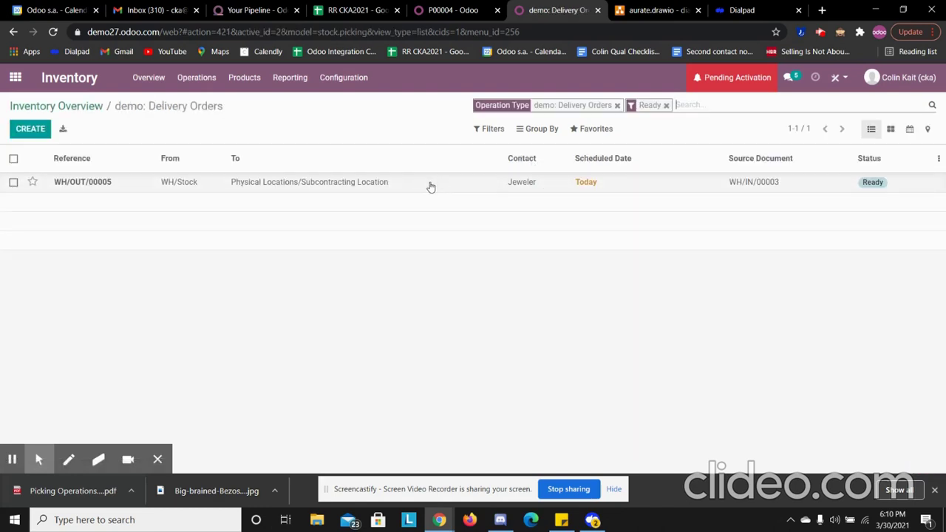
pyautogui.click(431, 187)
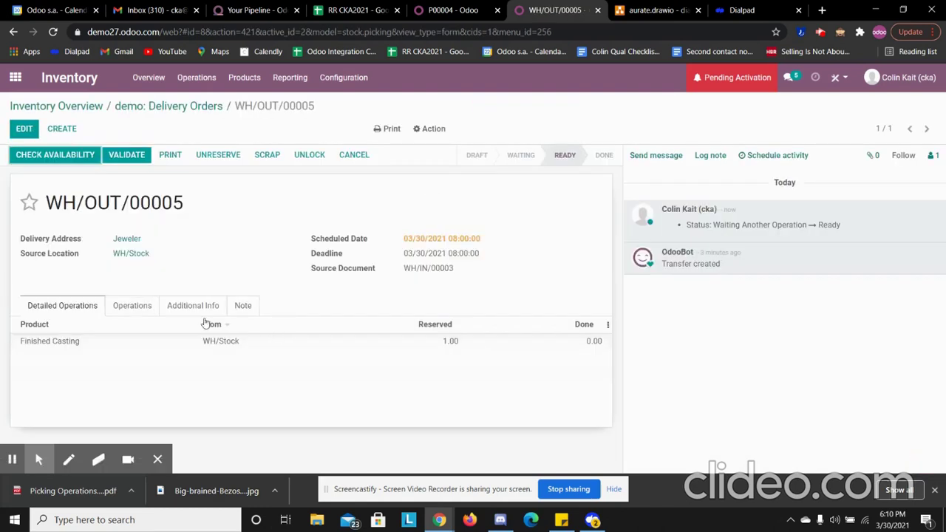
pyautogui.click(131, 311)
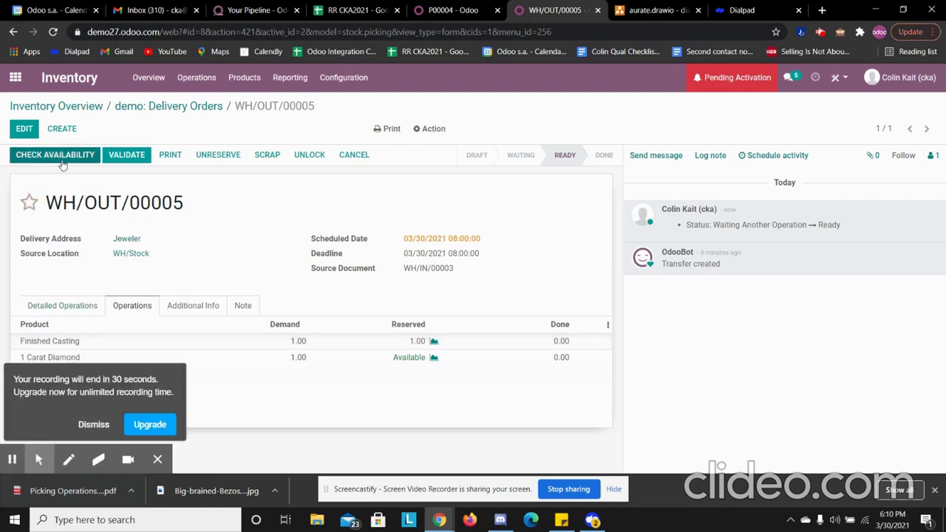
pyautogui.click(49, 155)
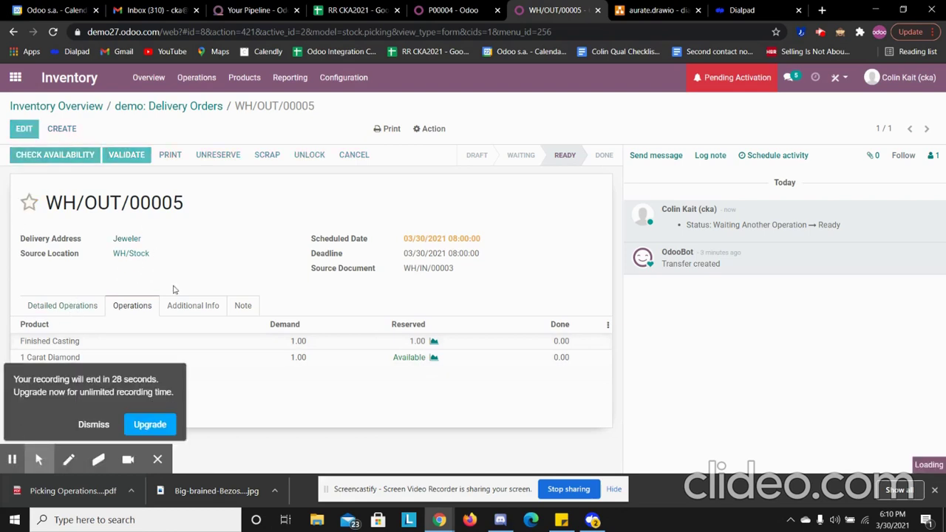
pyautogui.click(34, 155)
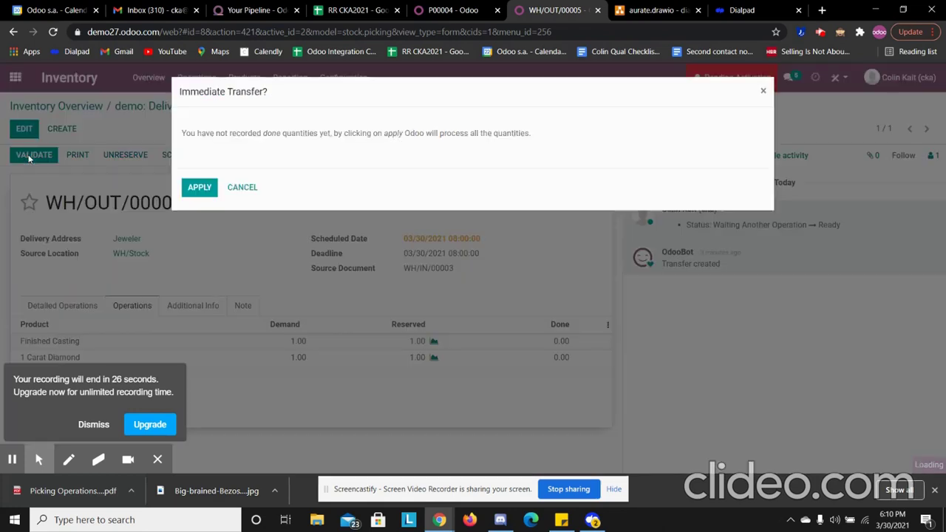
pyautogui.click(199, 187)
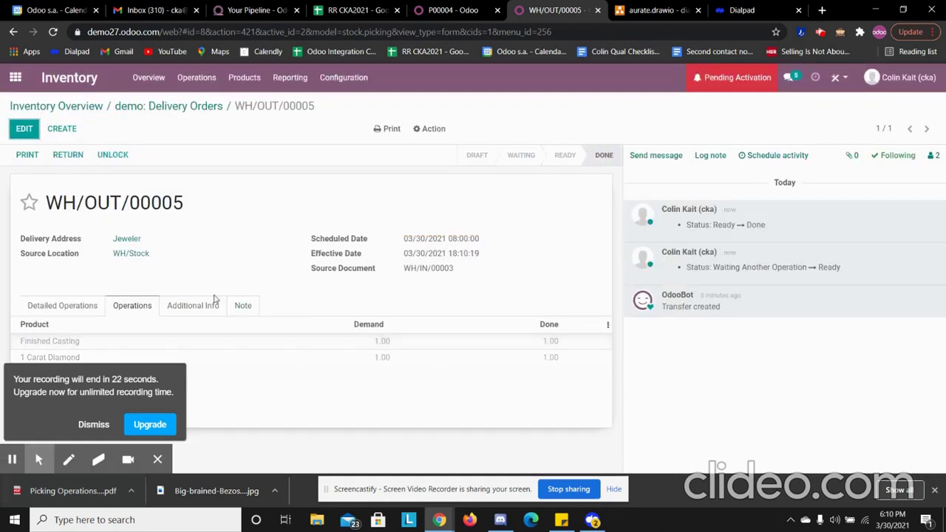
# Step: Review the full list of six delivery orders, with WH/OUT/00004 still waiting
pyautogui.click(74, 306)
pyautogui.click(139, 107)
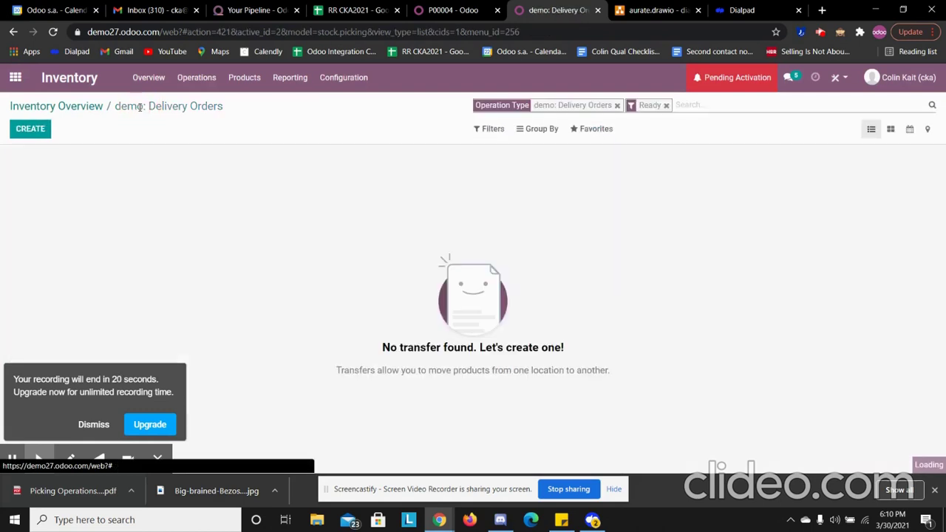
pyautogui.click(99, 105)
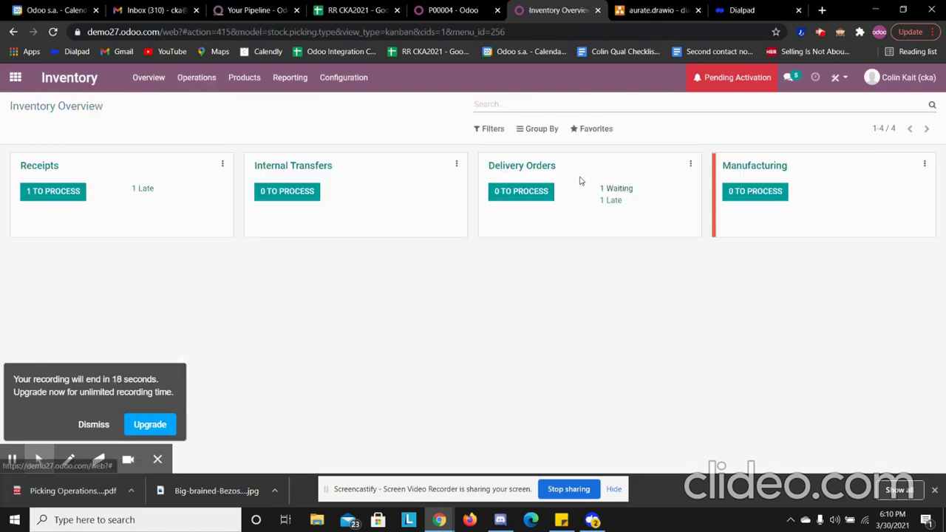
pyautogui.click(540, 166)
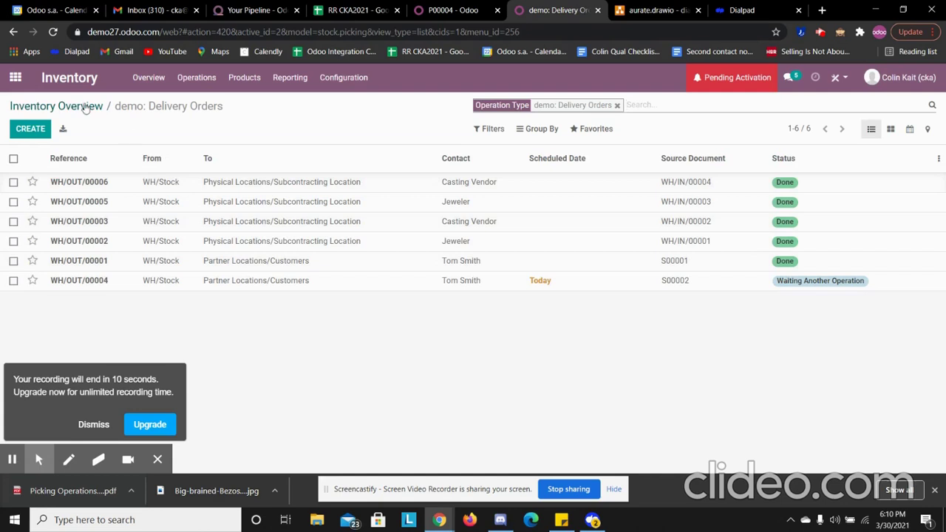
pyautogui.click(70, 106)
# Step: Validate receipt WH/IN/00003 of the 14k Ring from the Jeweler as an immediate transfer
pyautogui.click(51, 197)
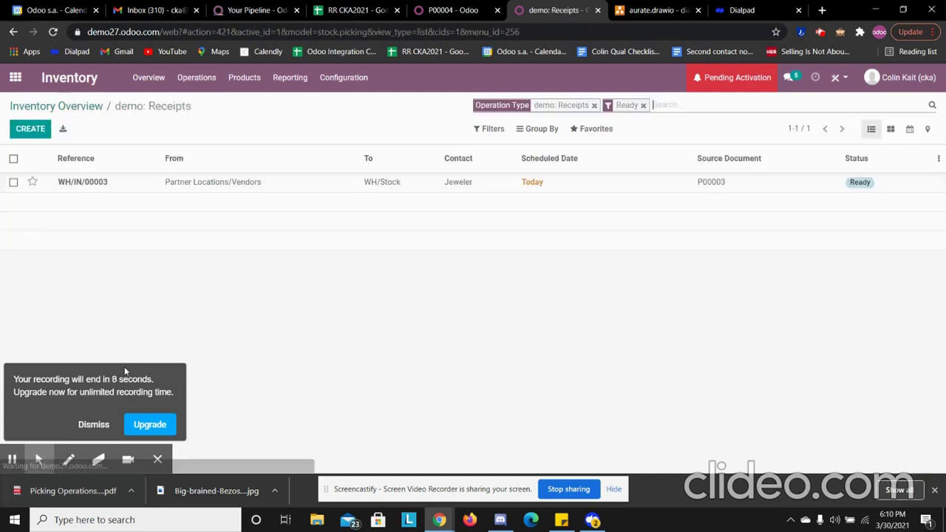
pyautogui.click(76, 187)
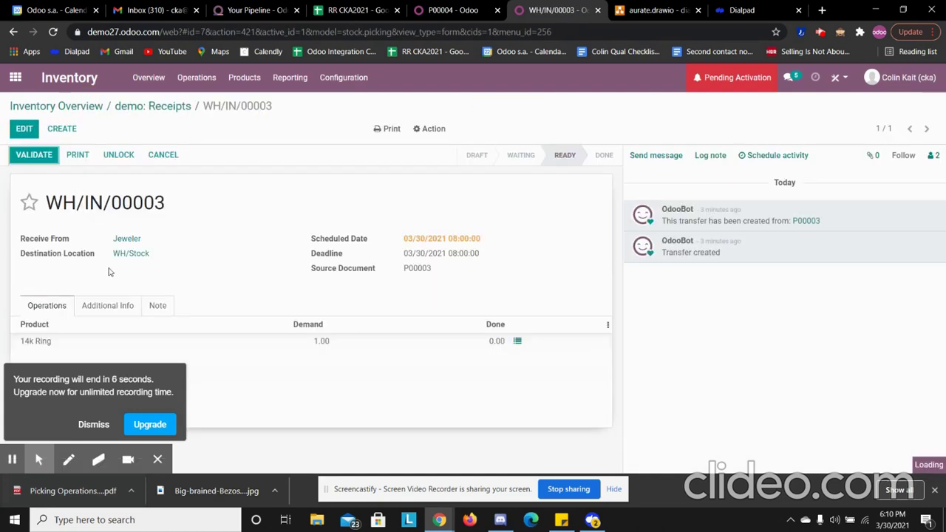
pyautogui.click(44, 158)
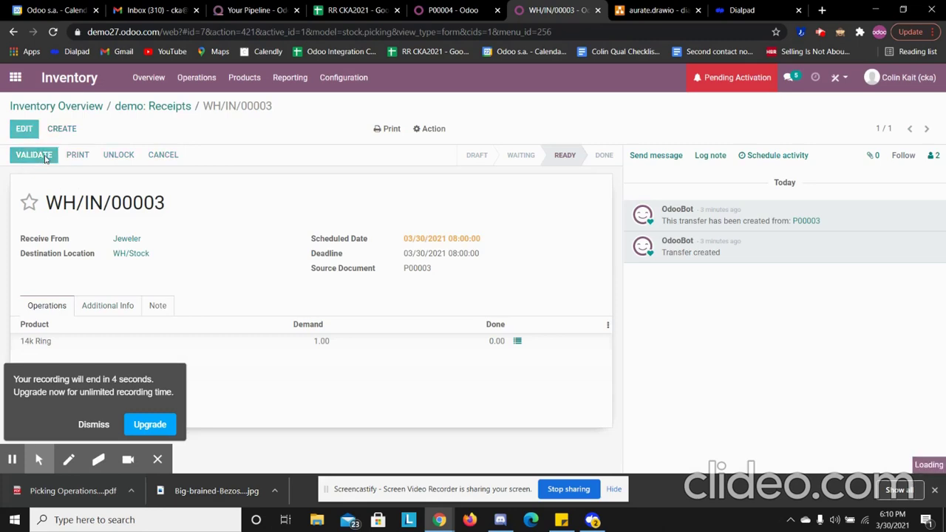
pyautogui.click(190, 194)
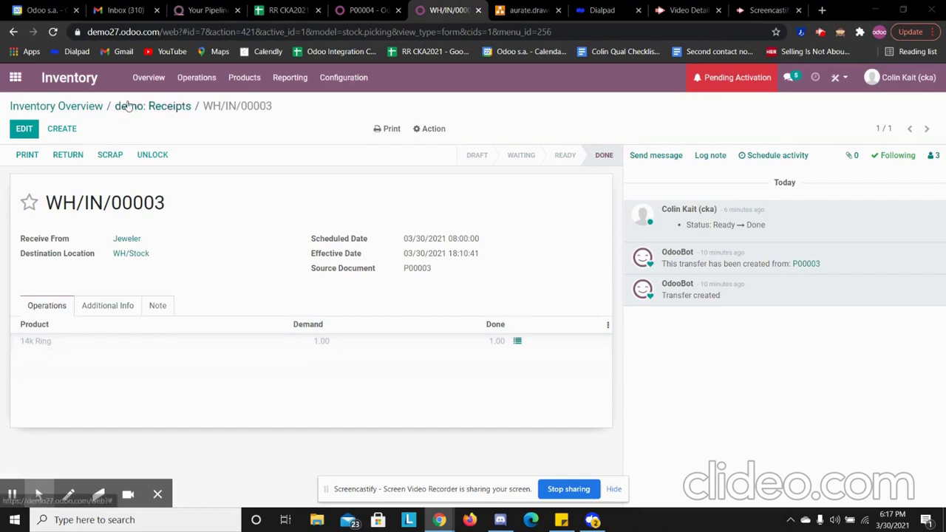
pyautogui.click(91, 108)
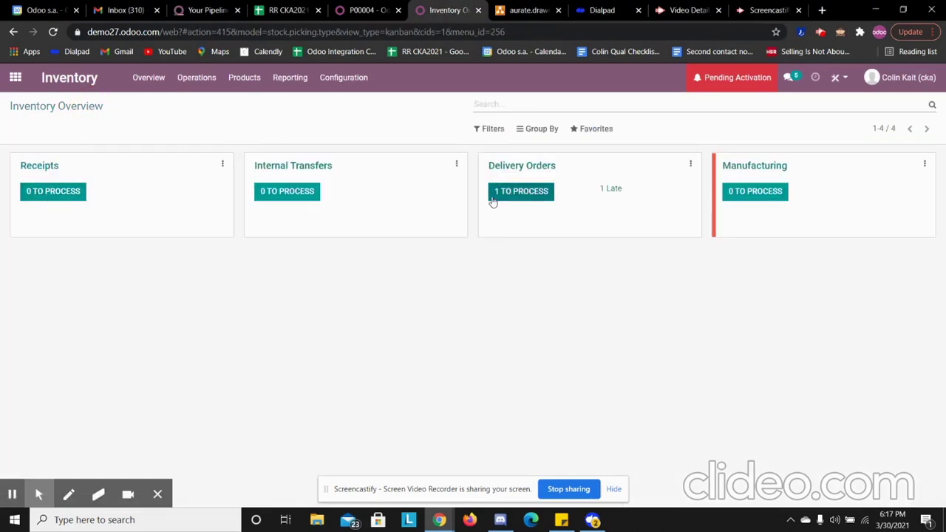
pyautogui.click(492, 200)
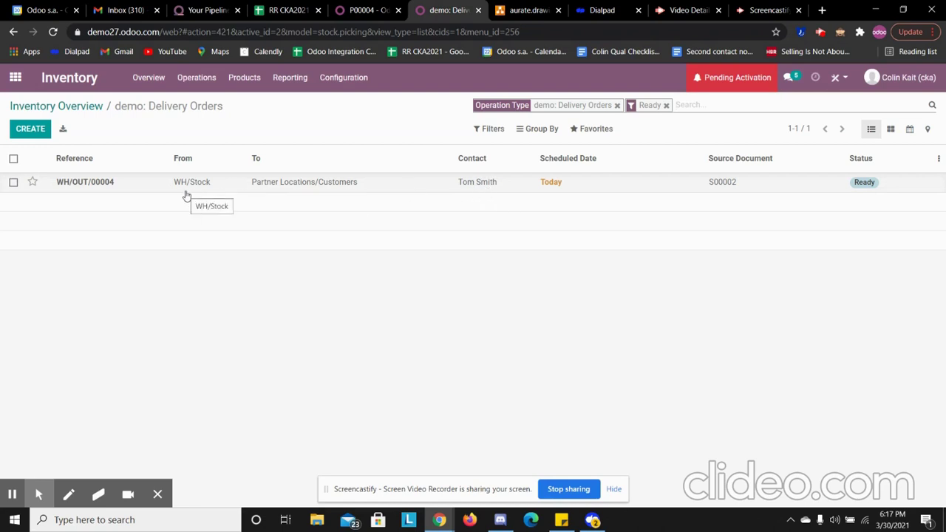
# Step: Validate customer delivery WH/OUT/00004 of the 14k Ring as an immediate transfer
pyautogui.click(185, 192)
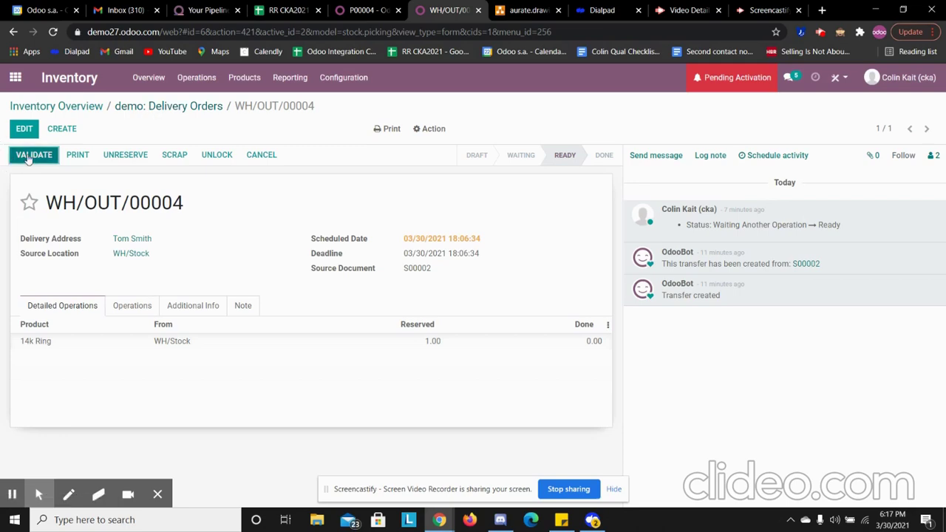
pyautogui.click(31, 157)
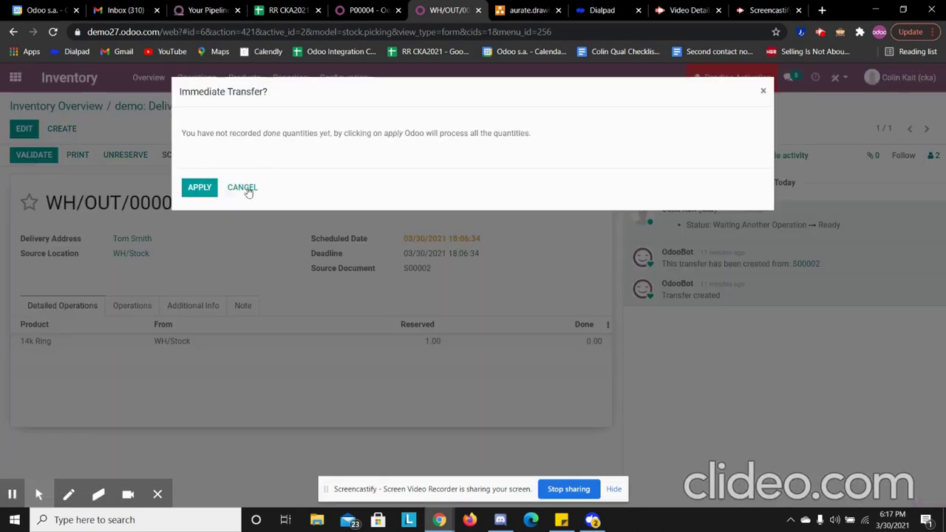
pyautogui.click(247, 189)
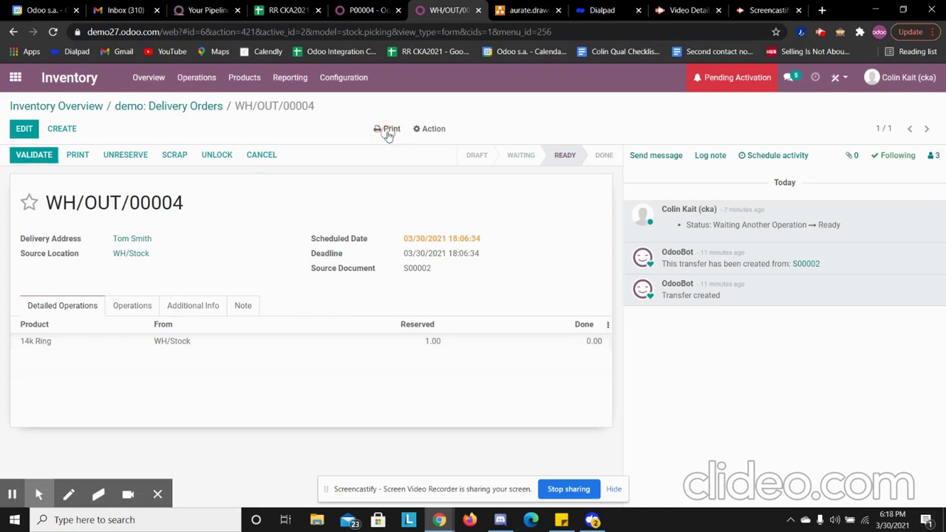
pyautogui.click(388, 133)
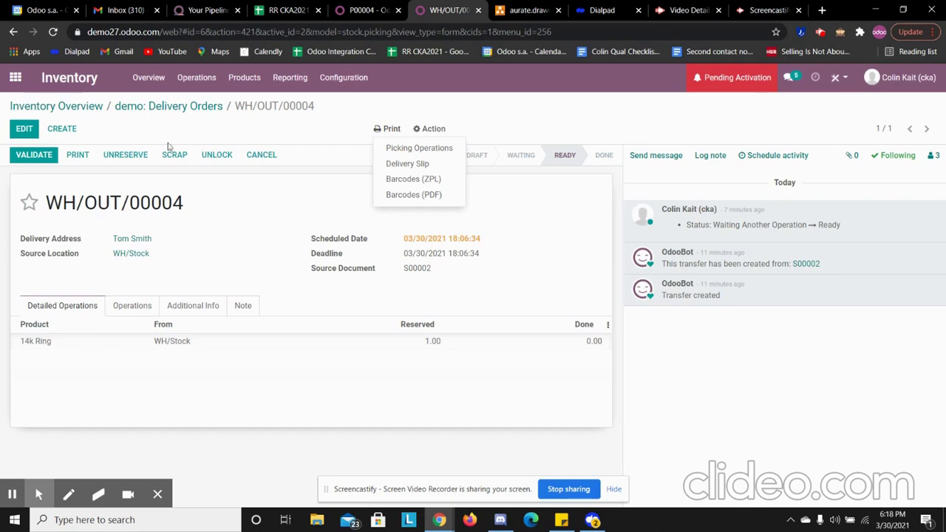
pyautogui.click(34, 155)
pyautogui.click(199, 187)
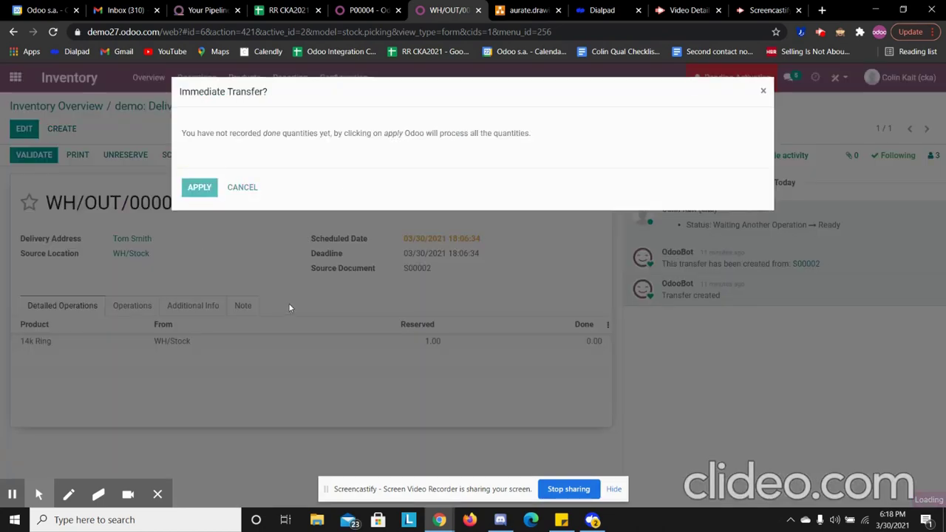
pyautogui.click(184, 106)
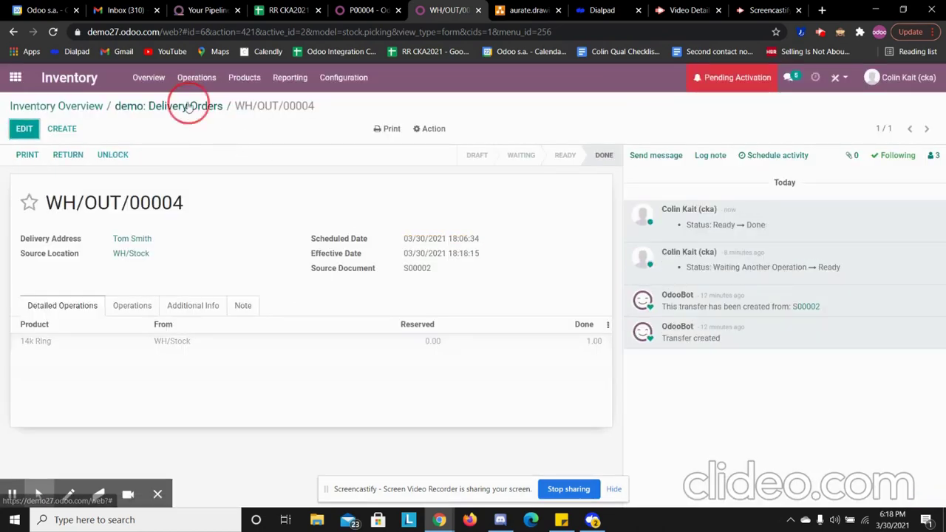
pyautogui.click(83, 110)
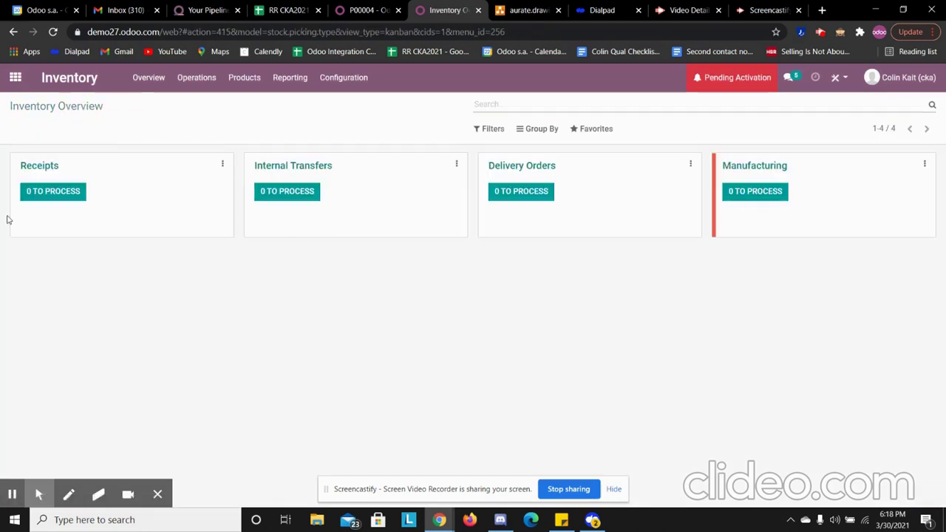
# Step: Verify P00004 shows 1.00 Finished Casting received and that P00001–P00004 are all confirmed
pyautogui.click(366, 9)
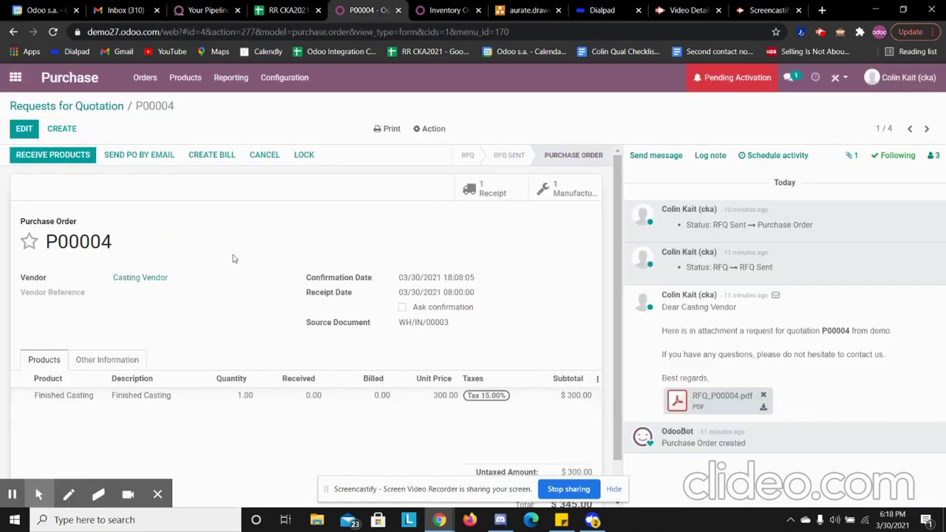
pyautogui.click(81, 108)
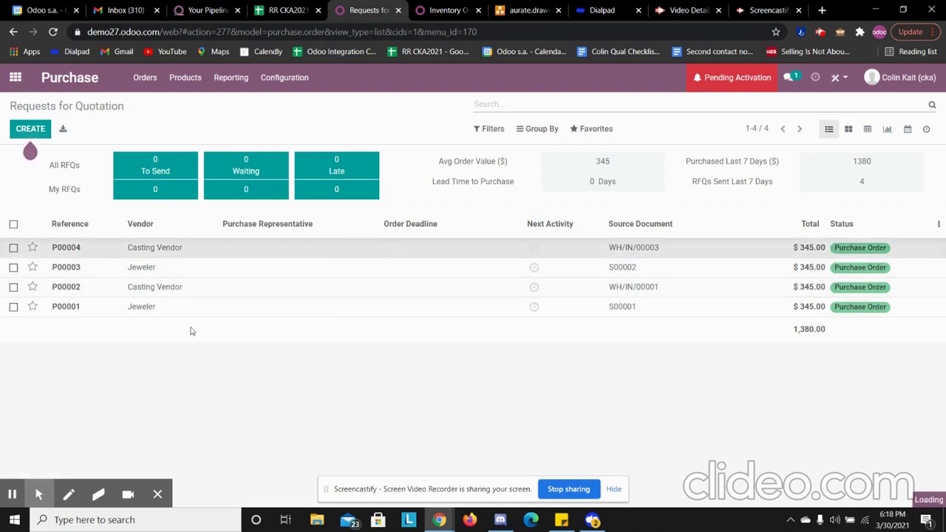
pyautogui.click(111, 247)
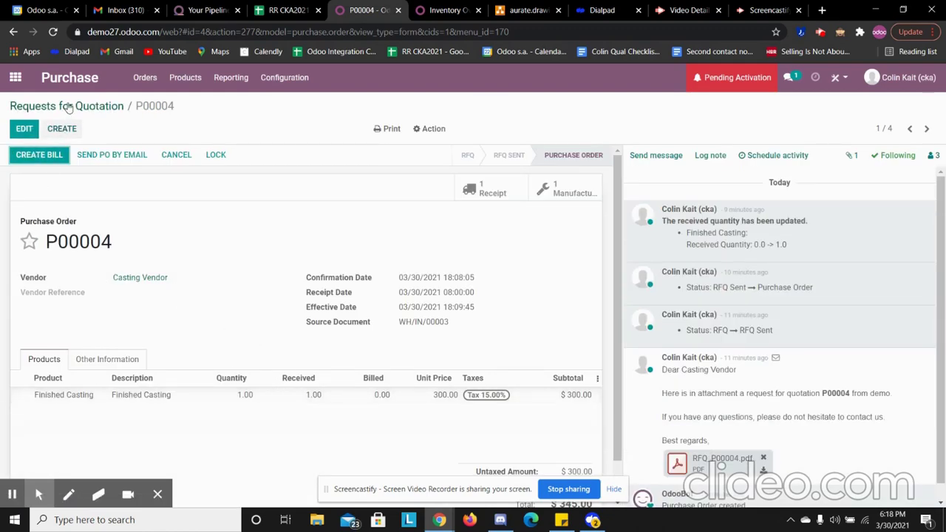
pyautogui.click(65, 106)
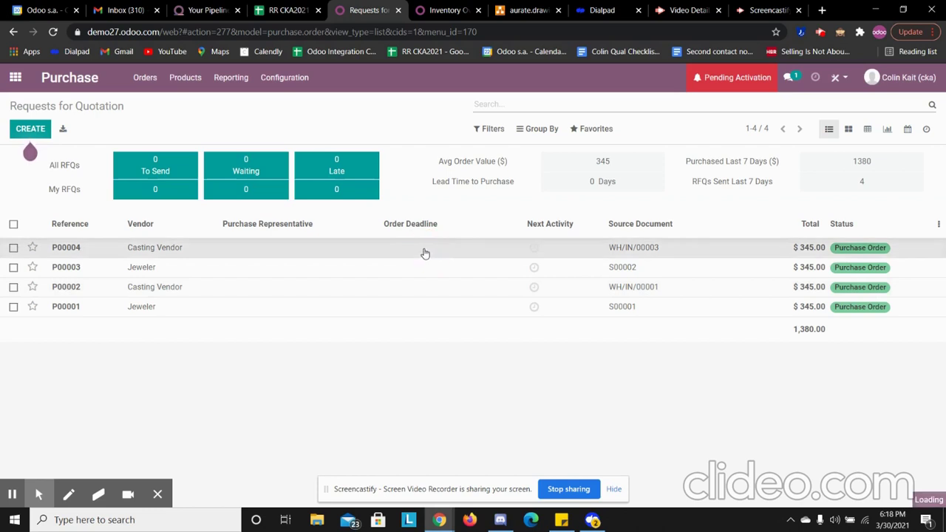
pyautogui.click(423, 252)
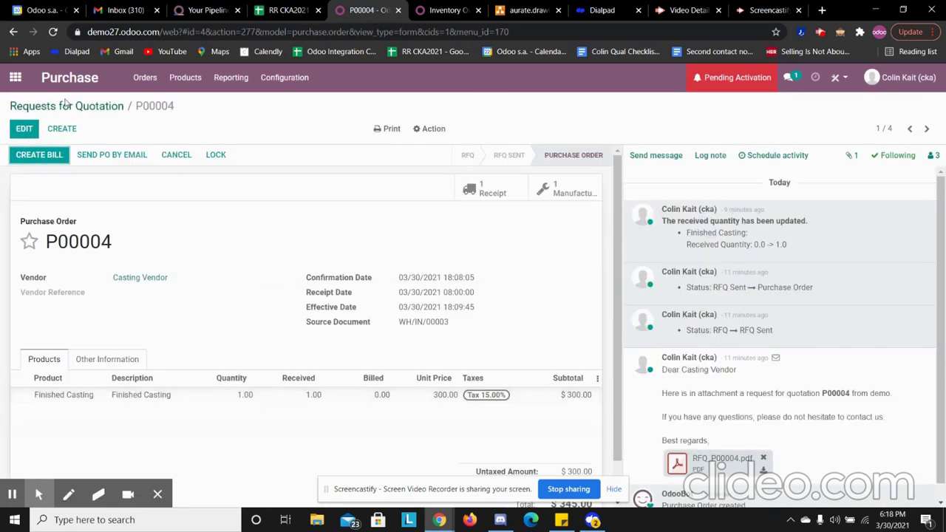
pyautogui.click(20, 83)
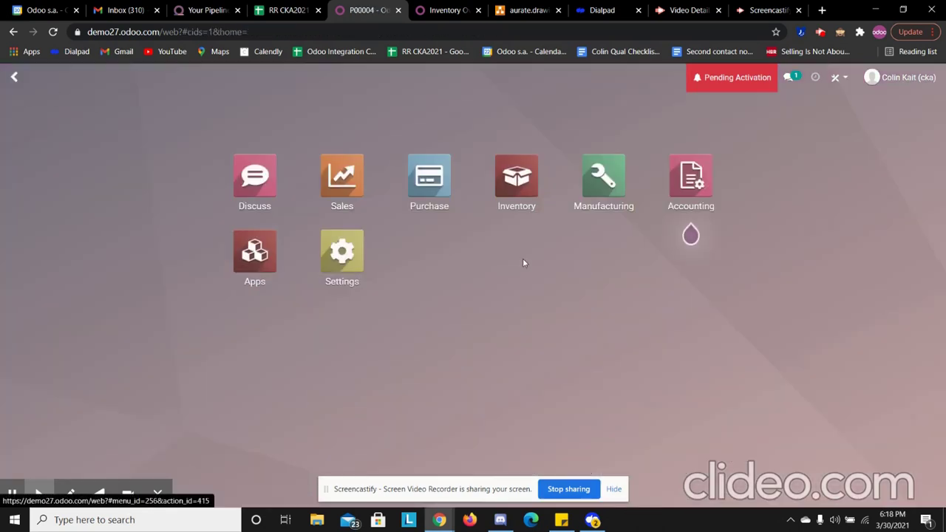